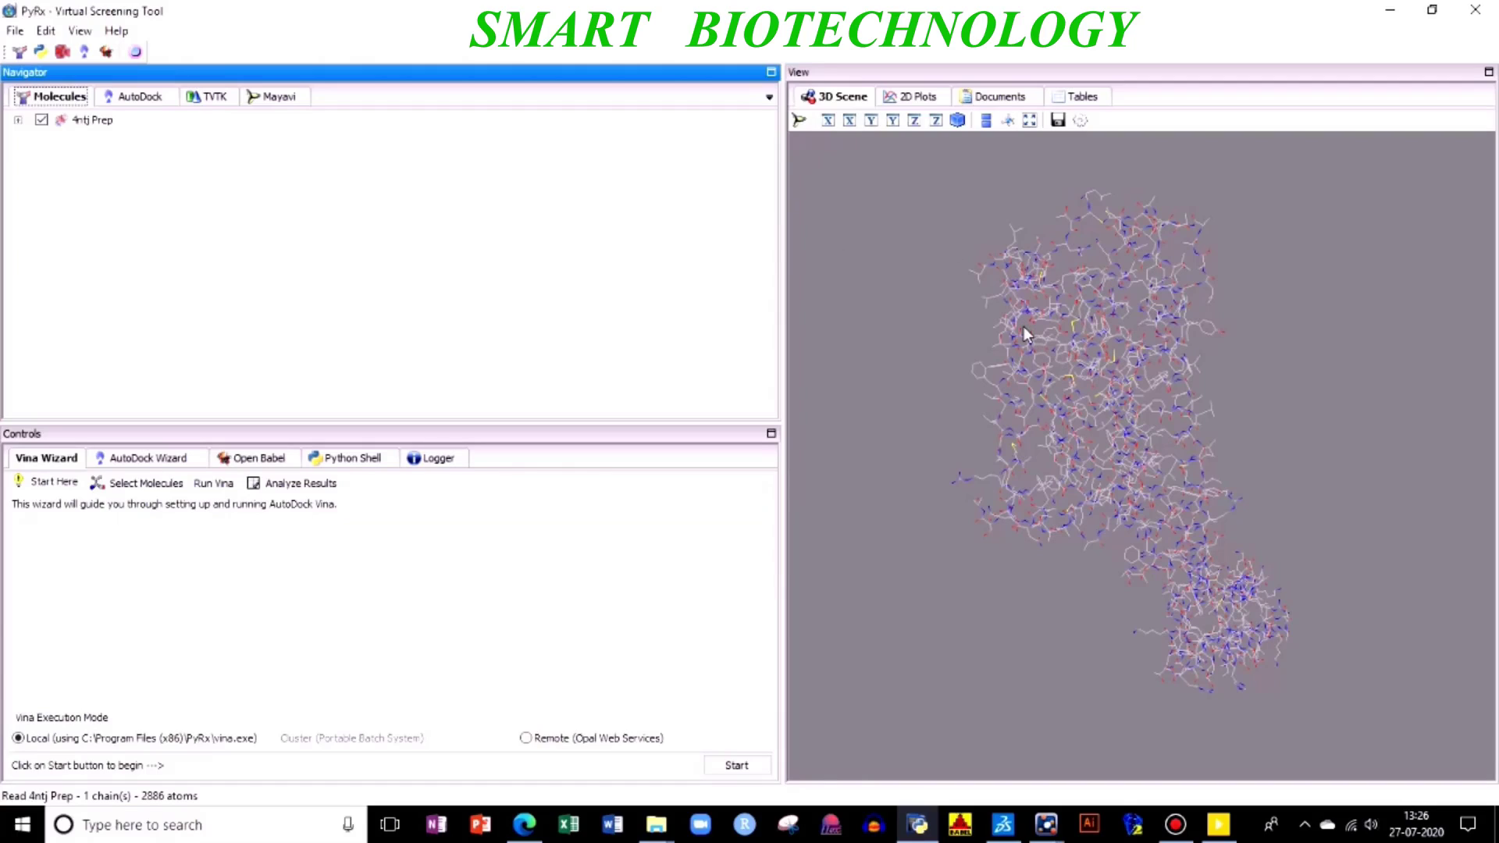
Make 4ntj Prep an AutoDock macromolecule (4ntj_Prep.pdbqt) and bring up the Vina Wizard start page.
right_click(21, 123)
mouse_move(77, 156)
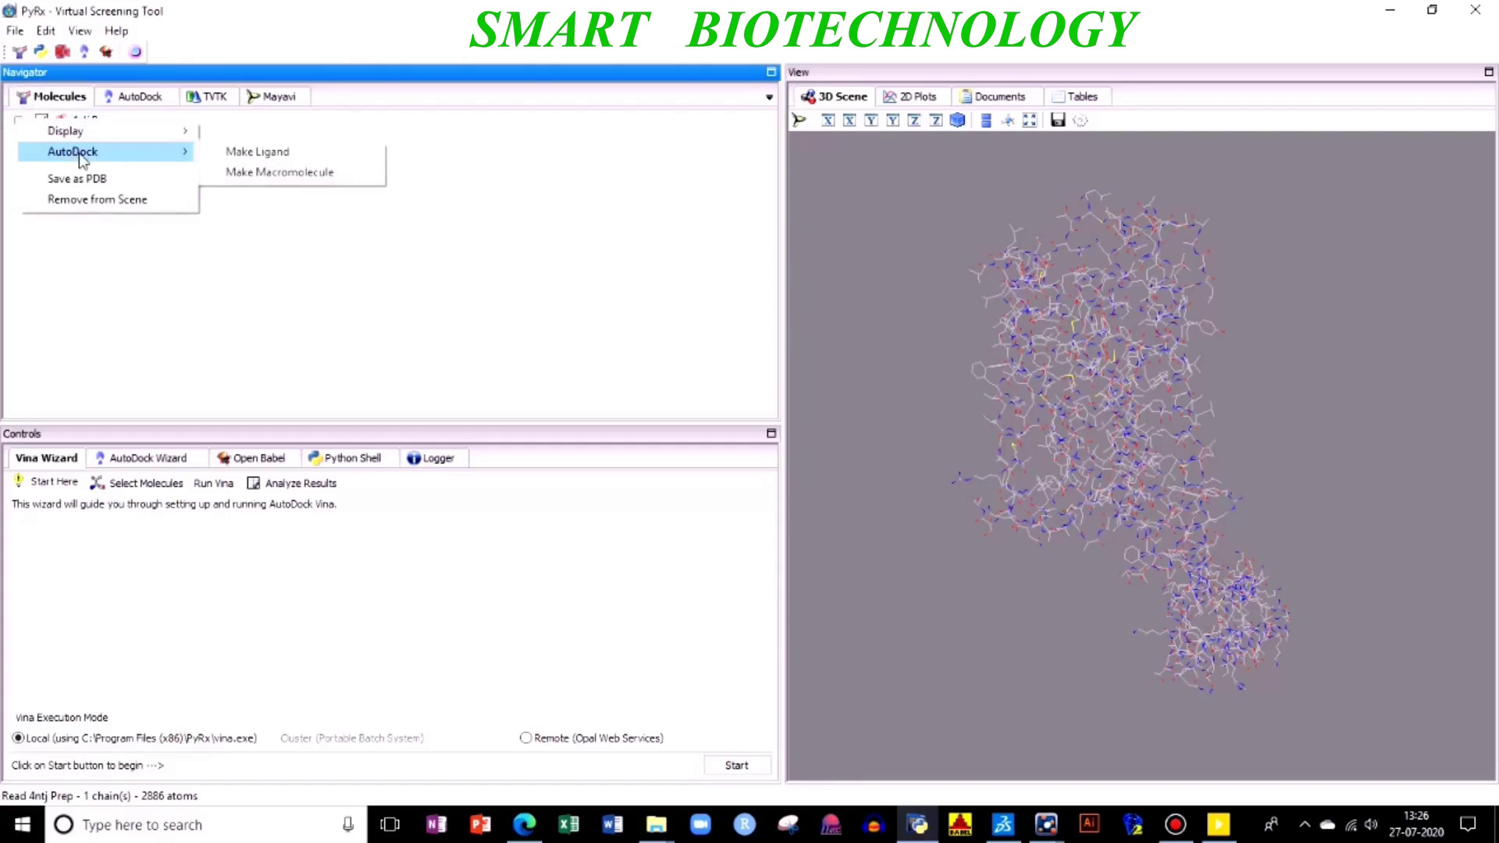
click(250, 175)
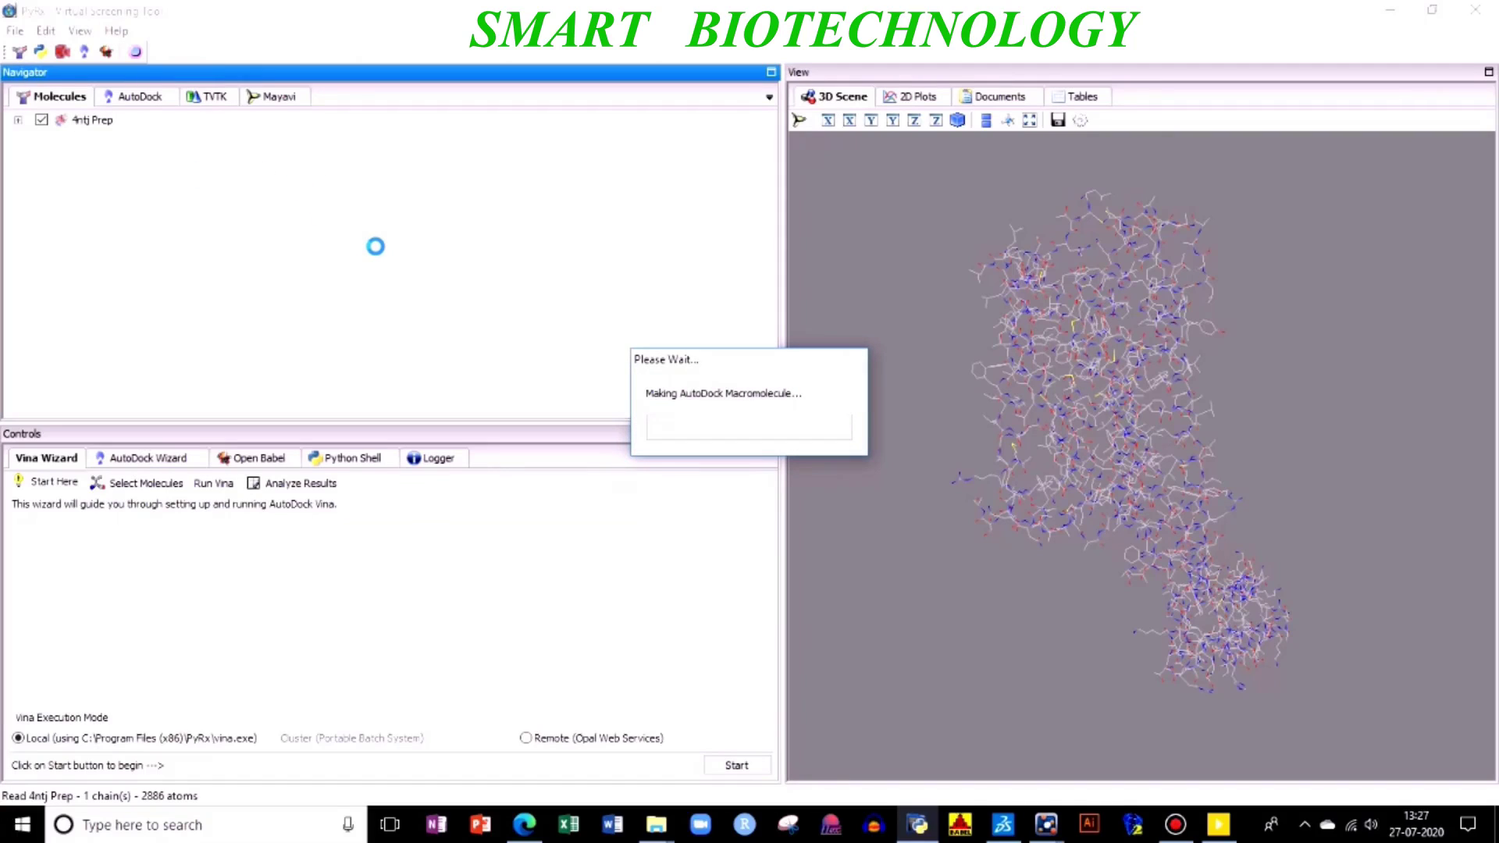
scroll(1158, 383, up, 3)
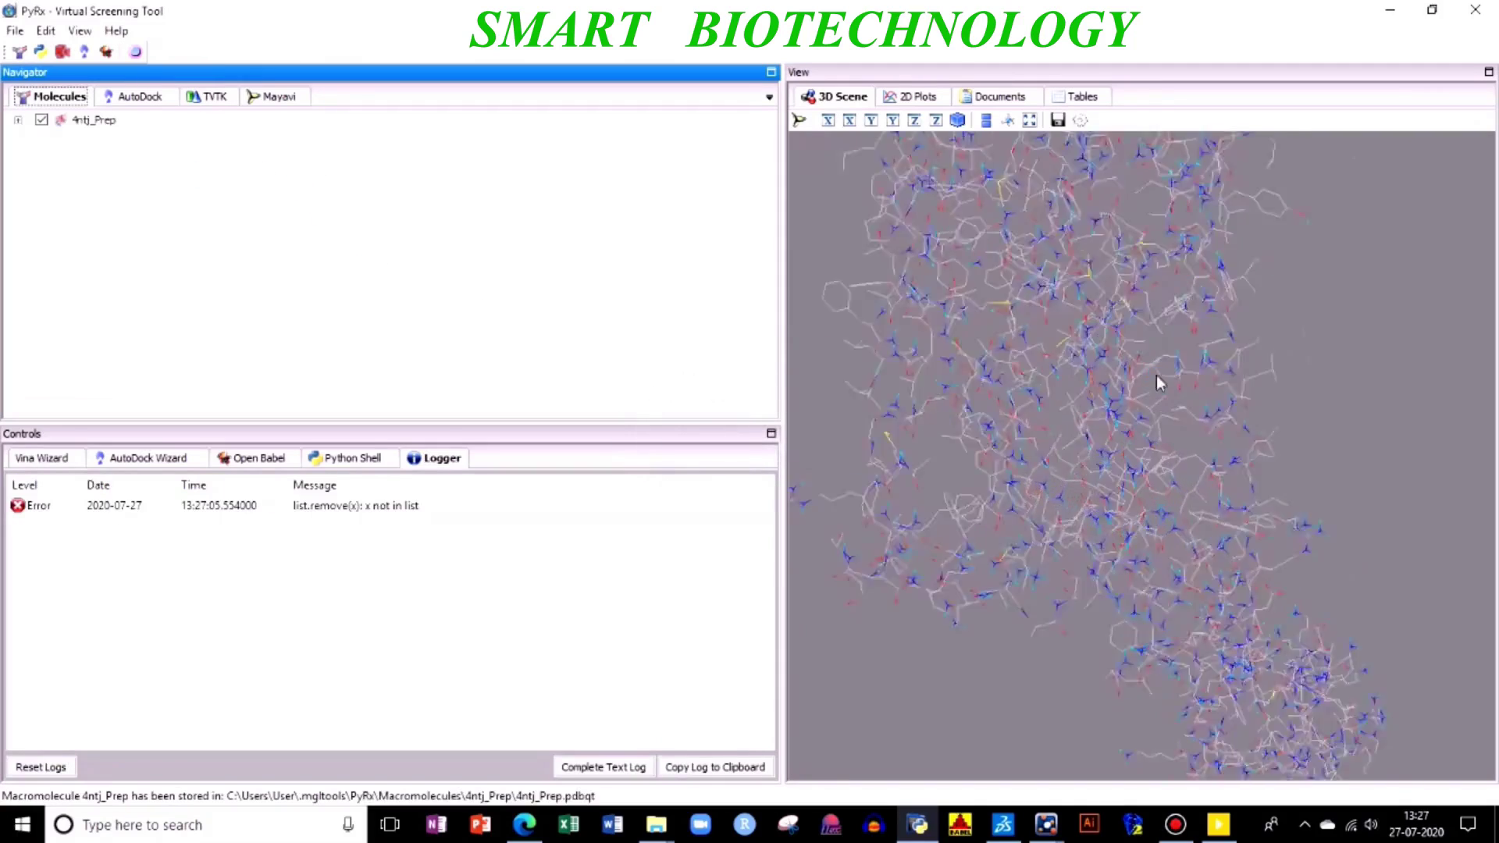
scroll(1155, 375, up, 2)
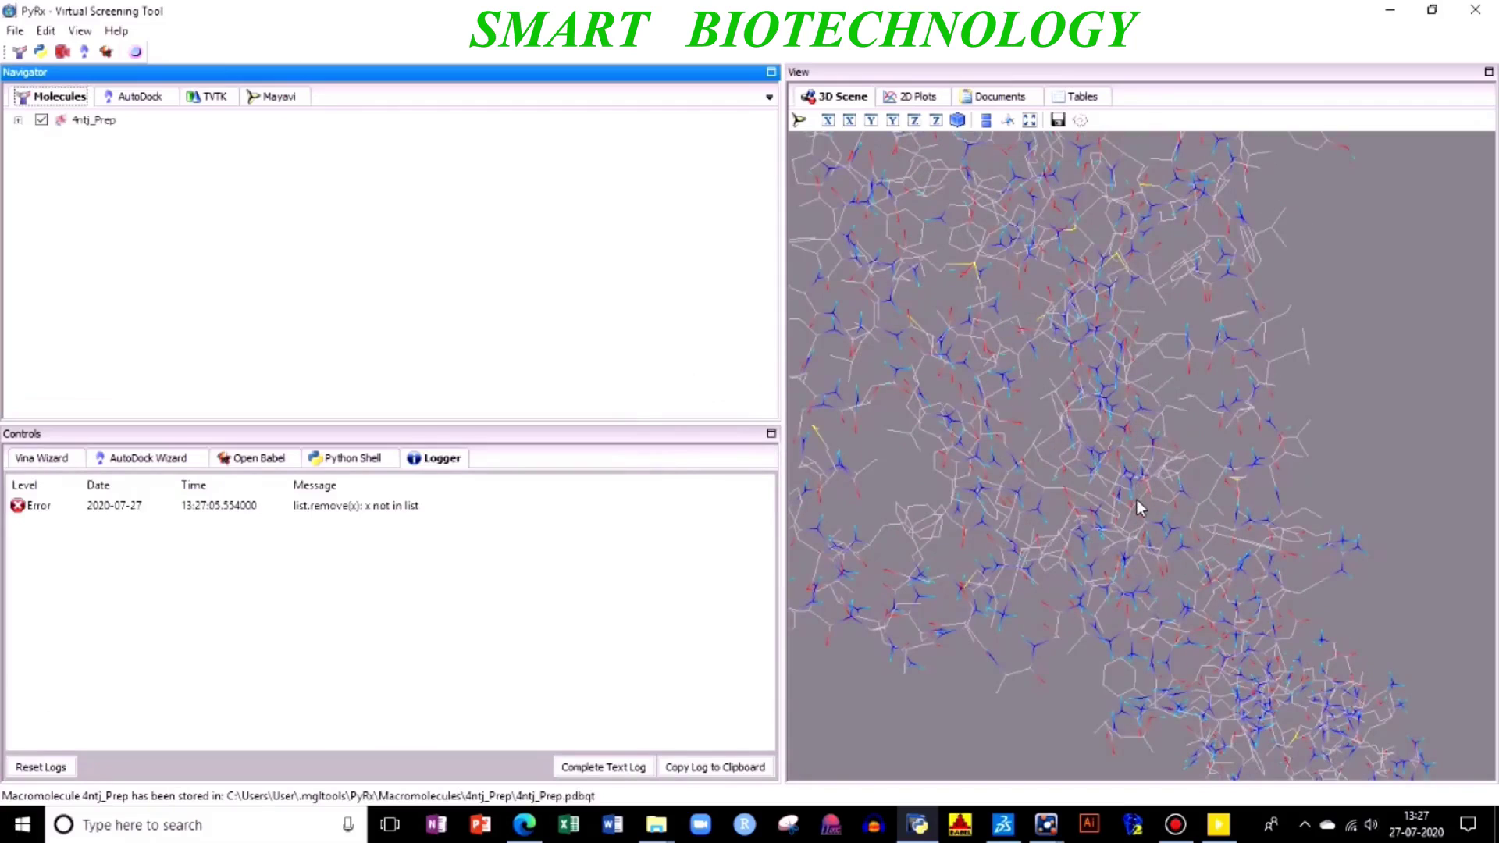
scroll(1141, 503, down, 4)
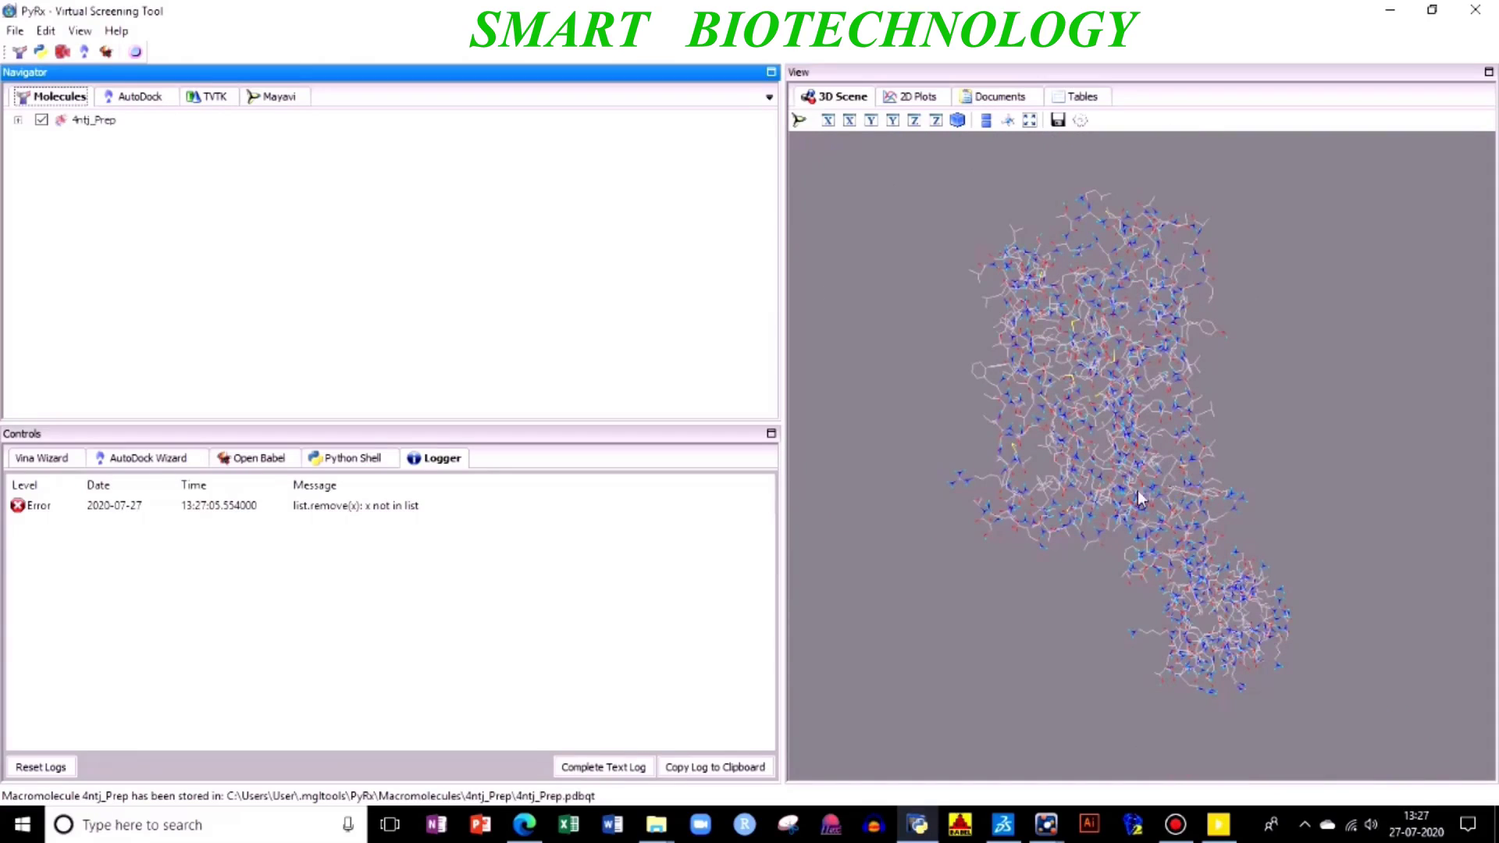
click(64, 461)
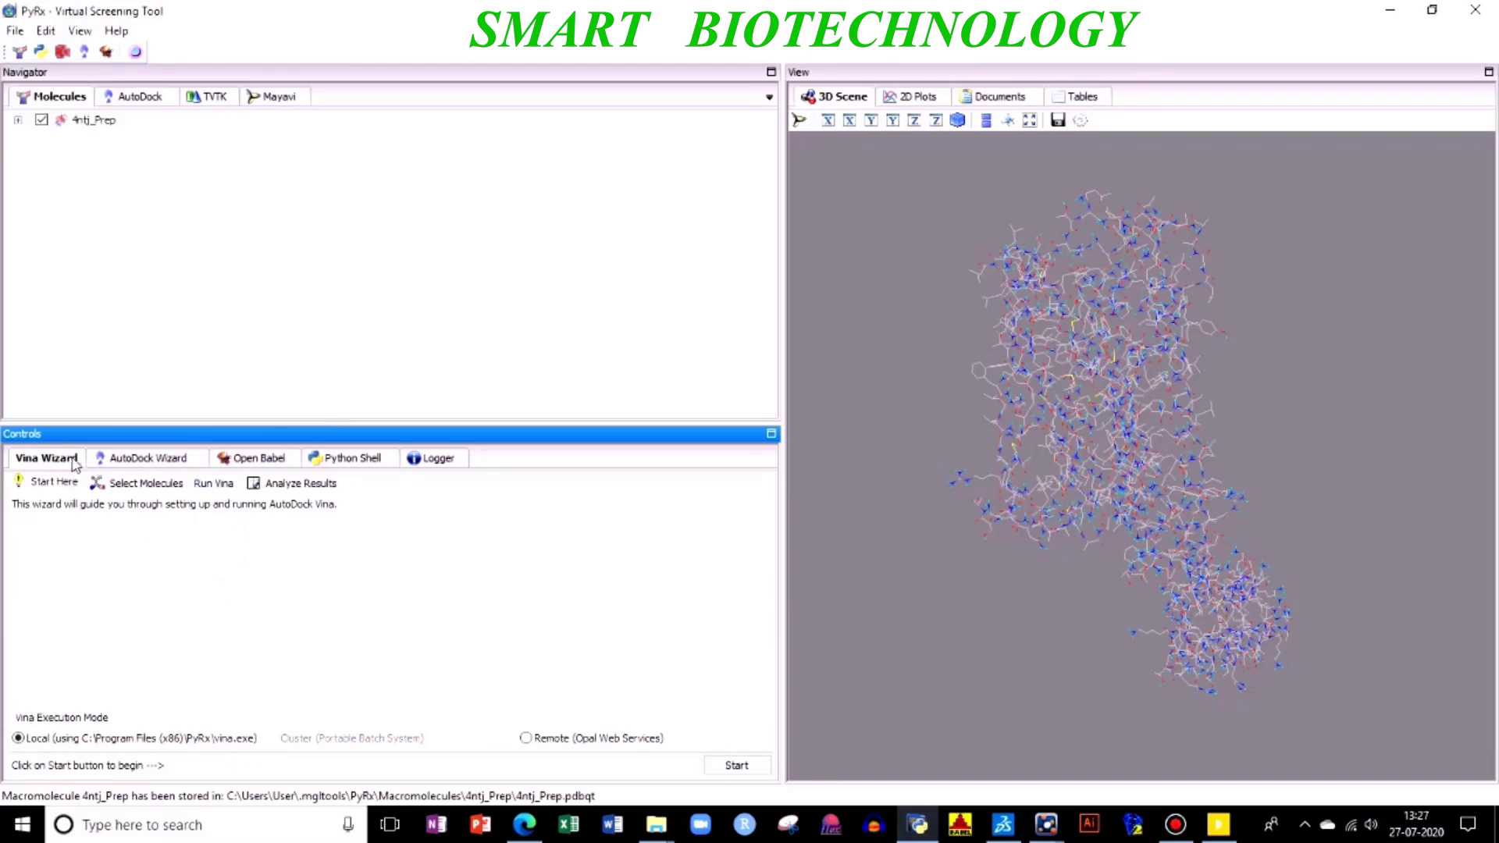
Import the Kaempferol ligand from Desktop > Docking > Ligands into the Open Babel table.
click(260, 460)
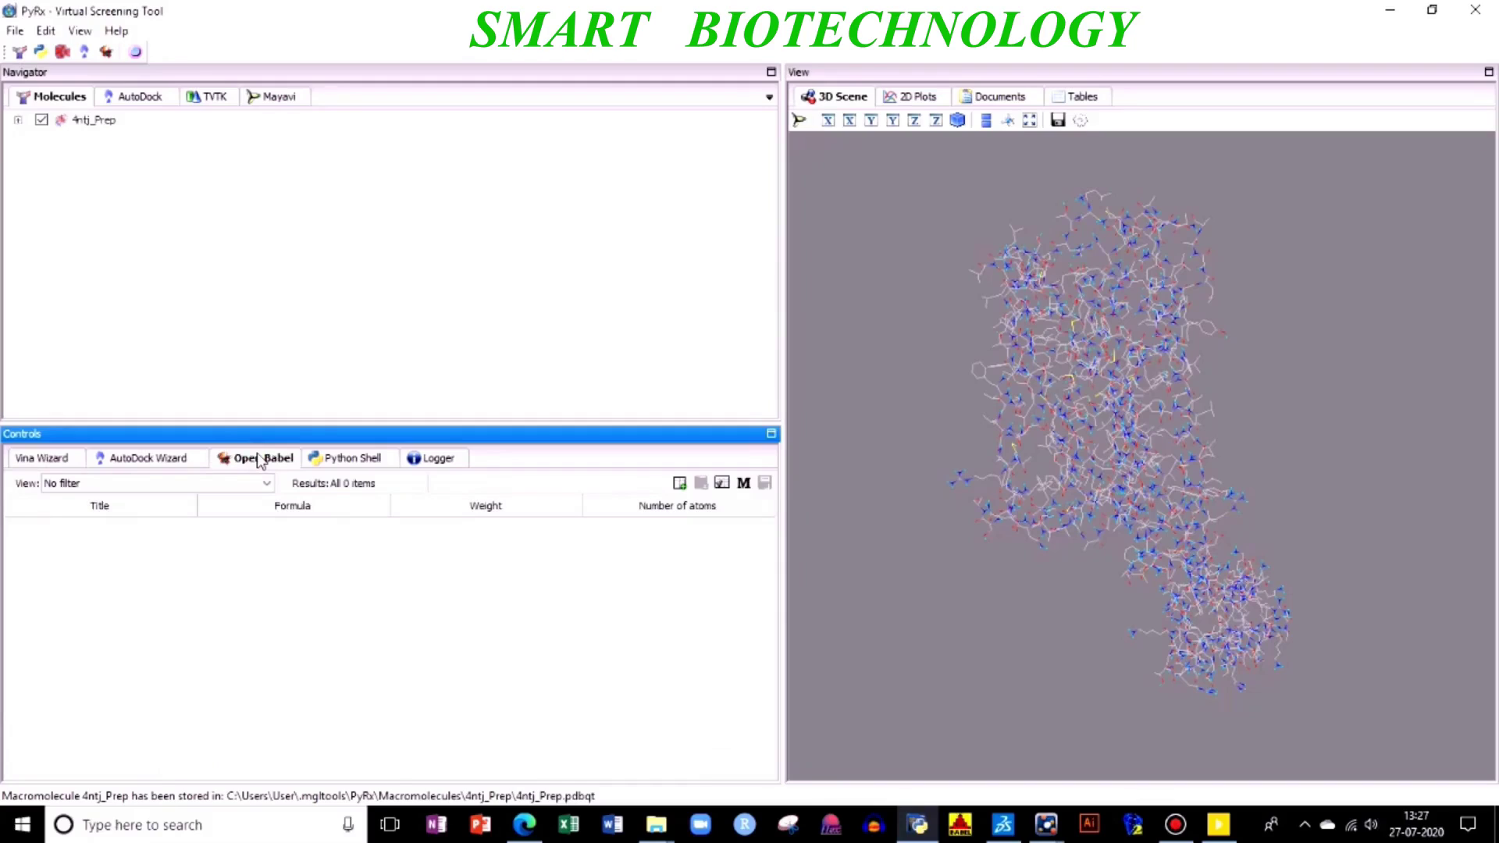
click(679, 484)
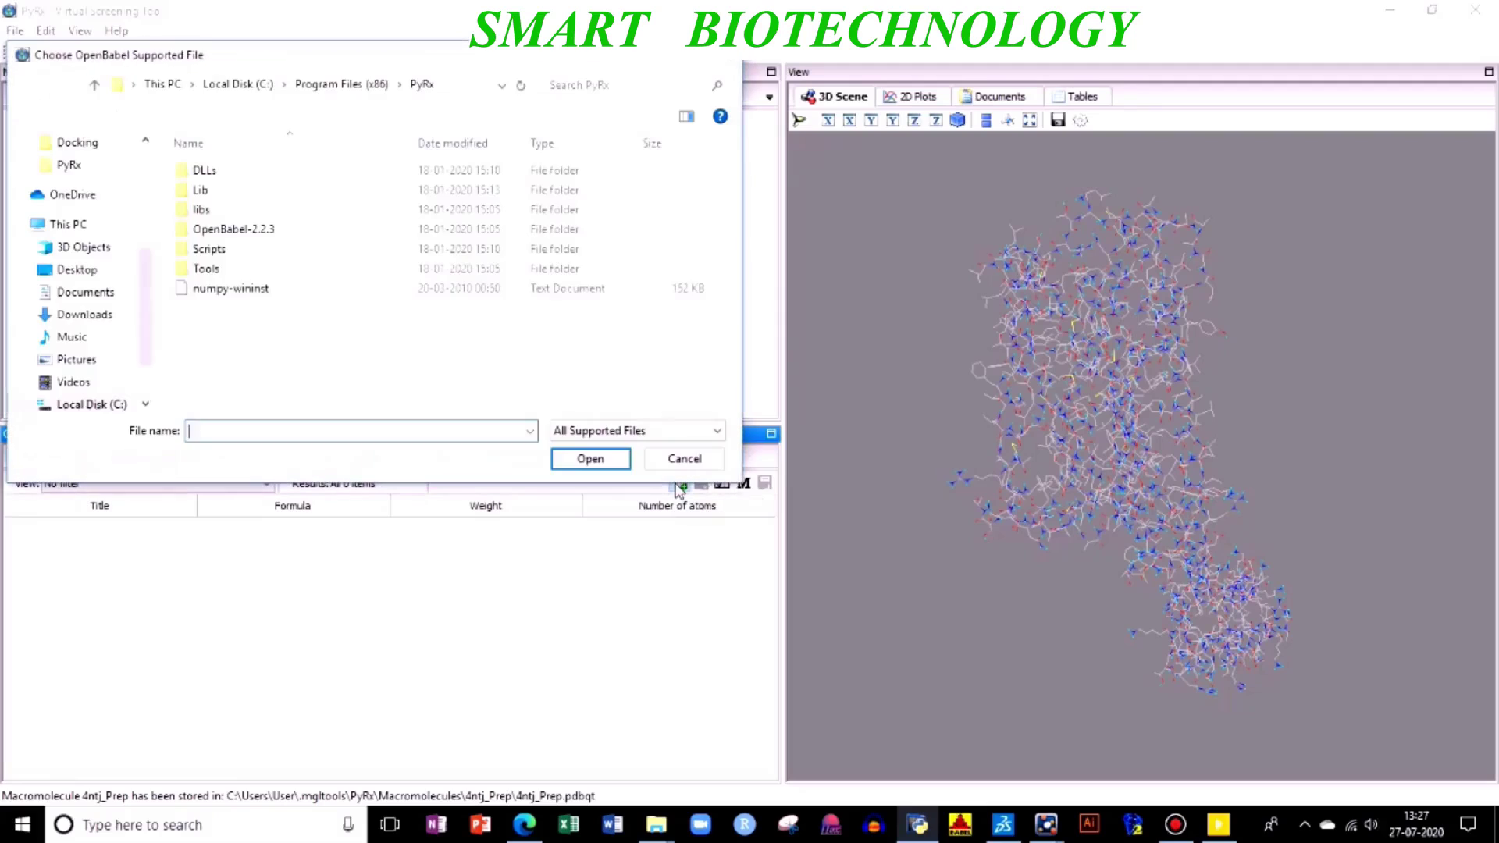
click(77, 270)
double_click(260, 367)
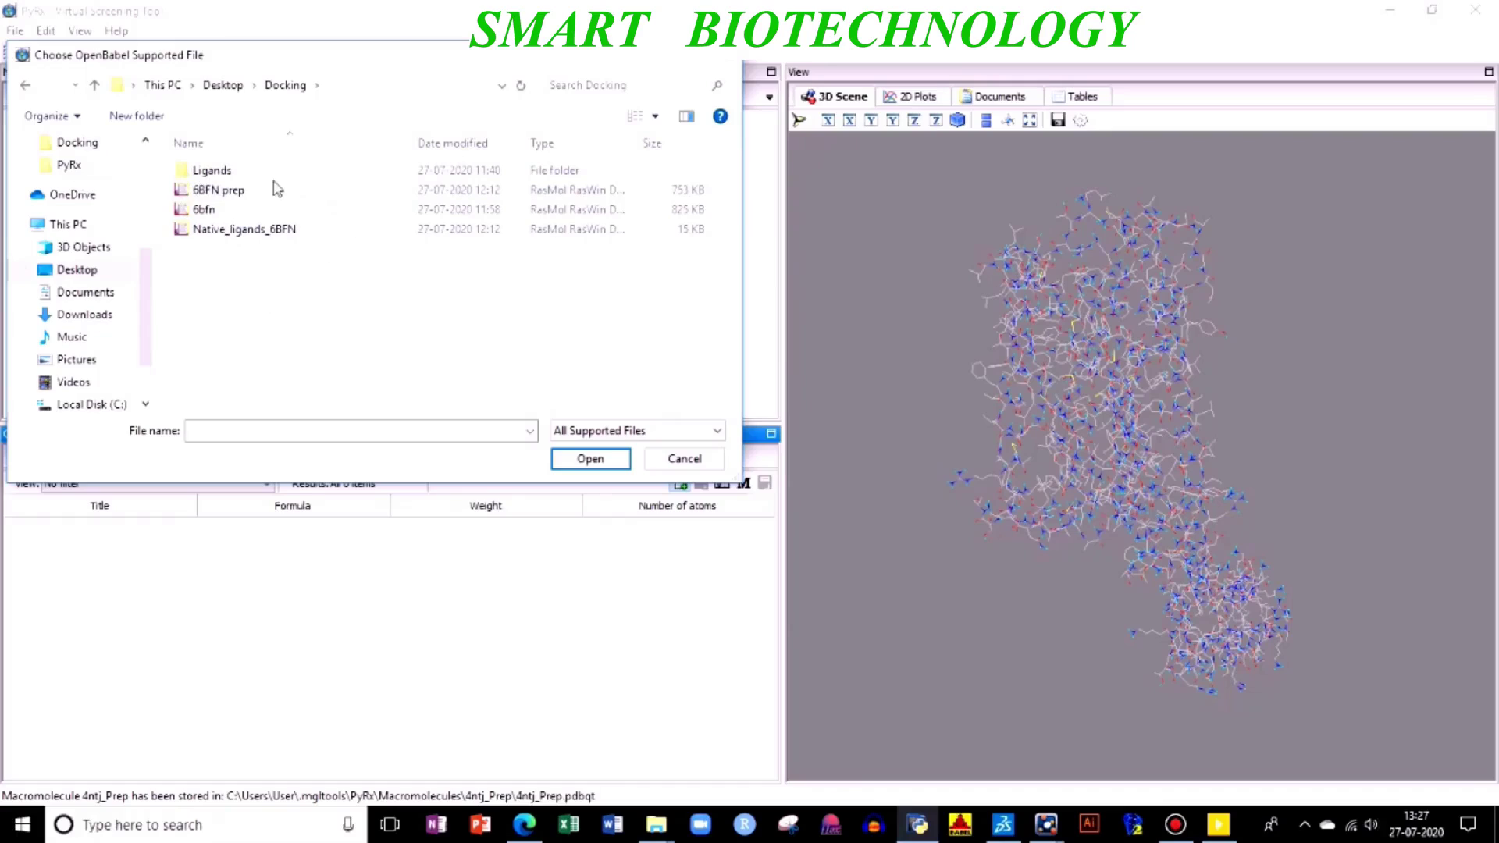
double_click(212, 170)
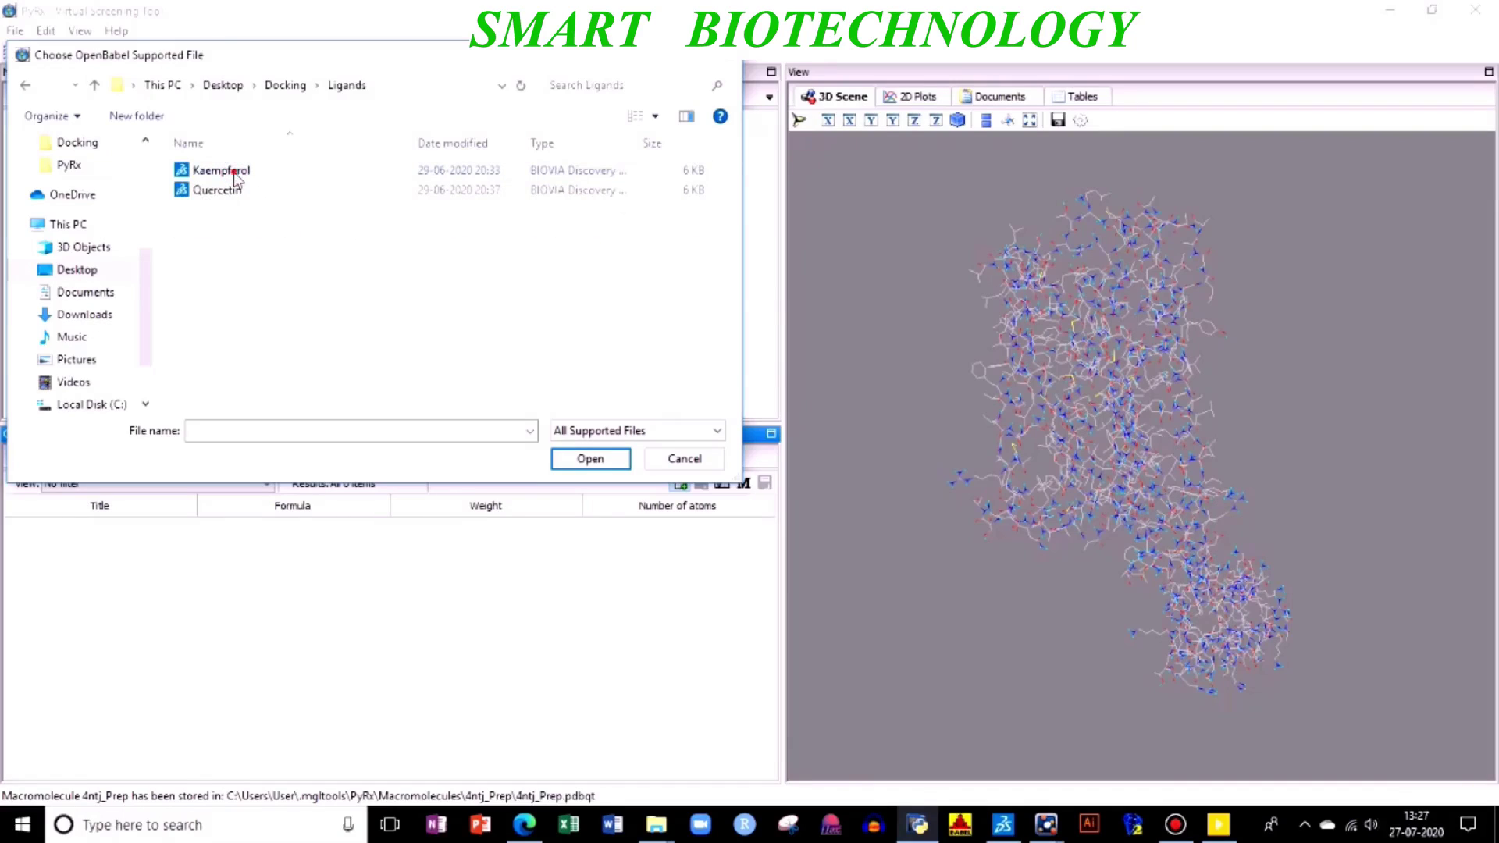
click(234, 171)
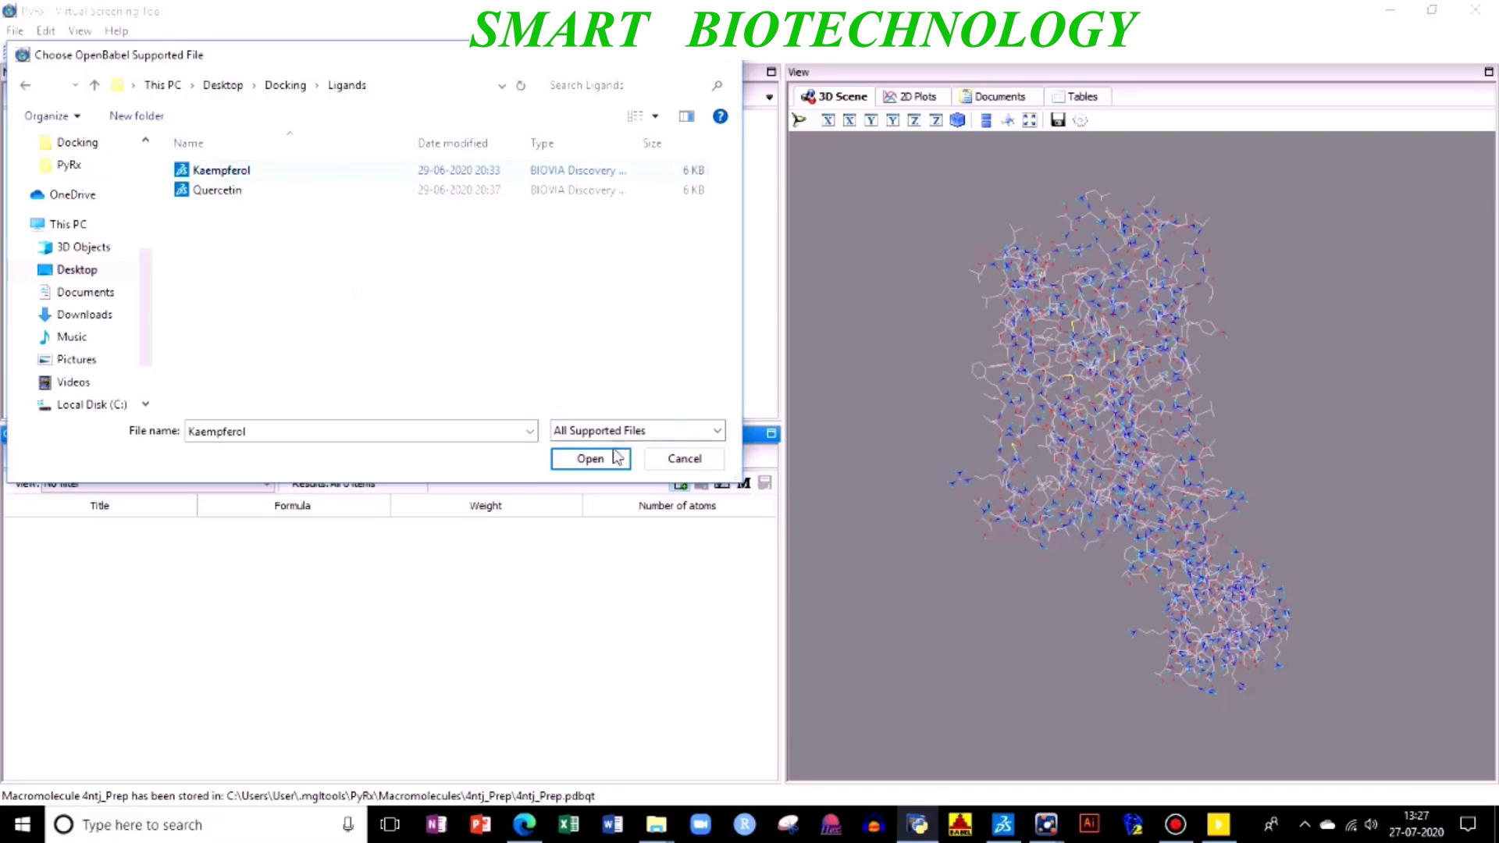
click(593, 461)
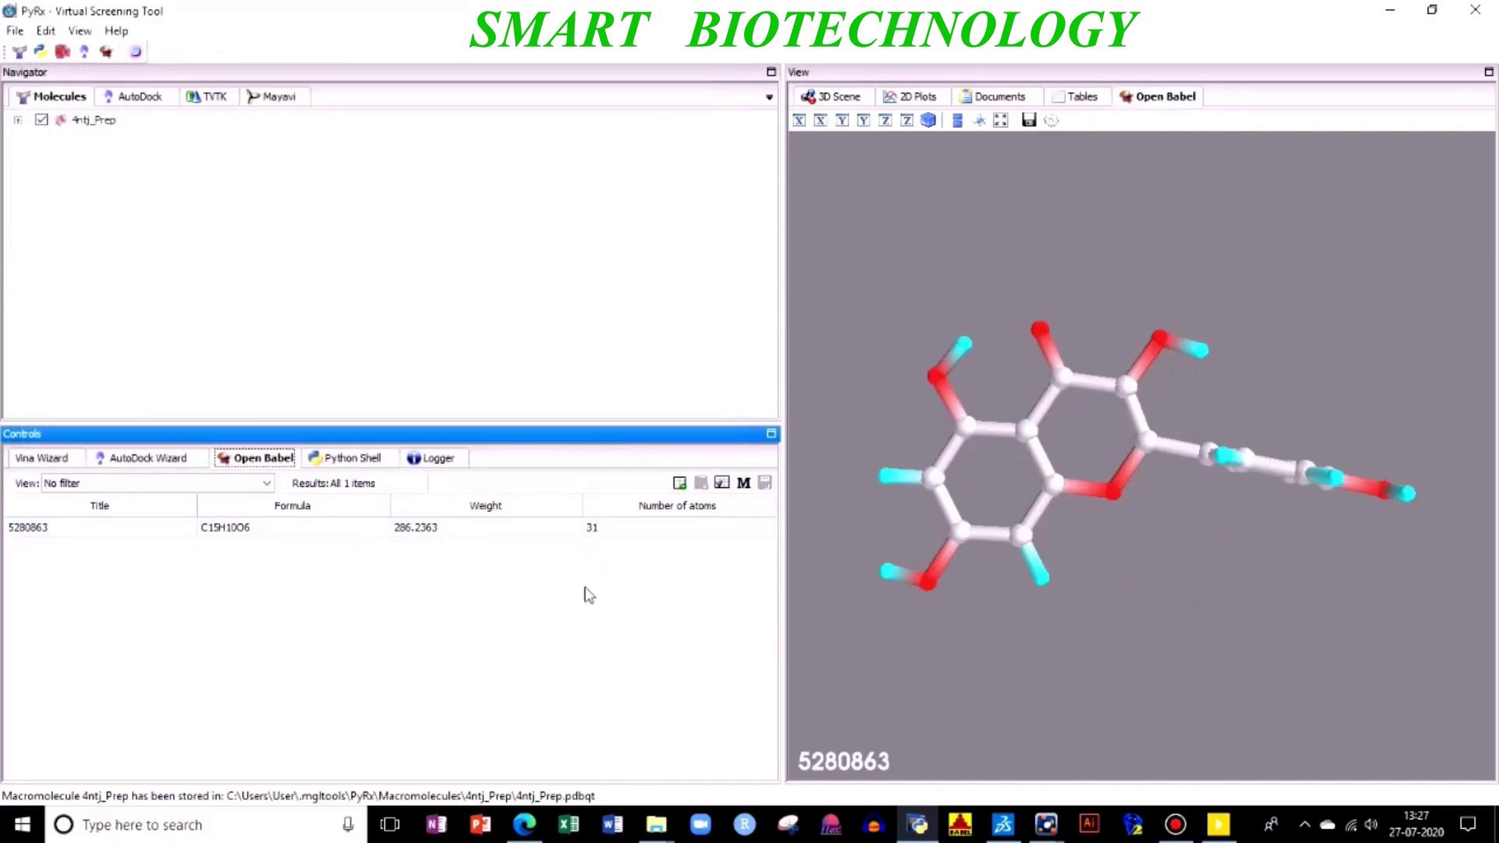
Import the Quercetin ligand file into the Open Babel table as well.
click(680, 485)
click(222, 189)
click(589, 459)
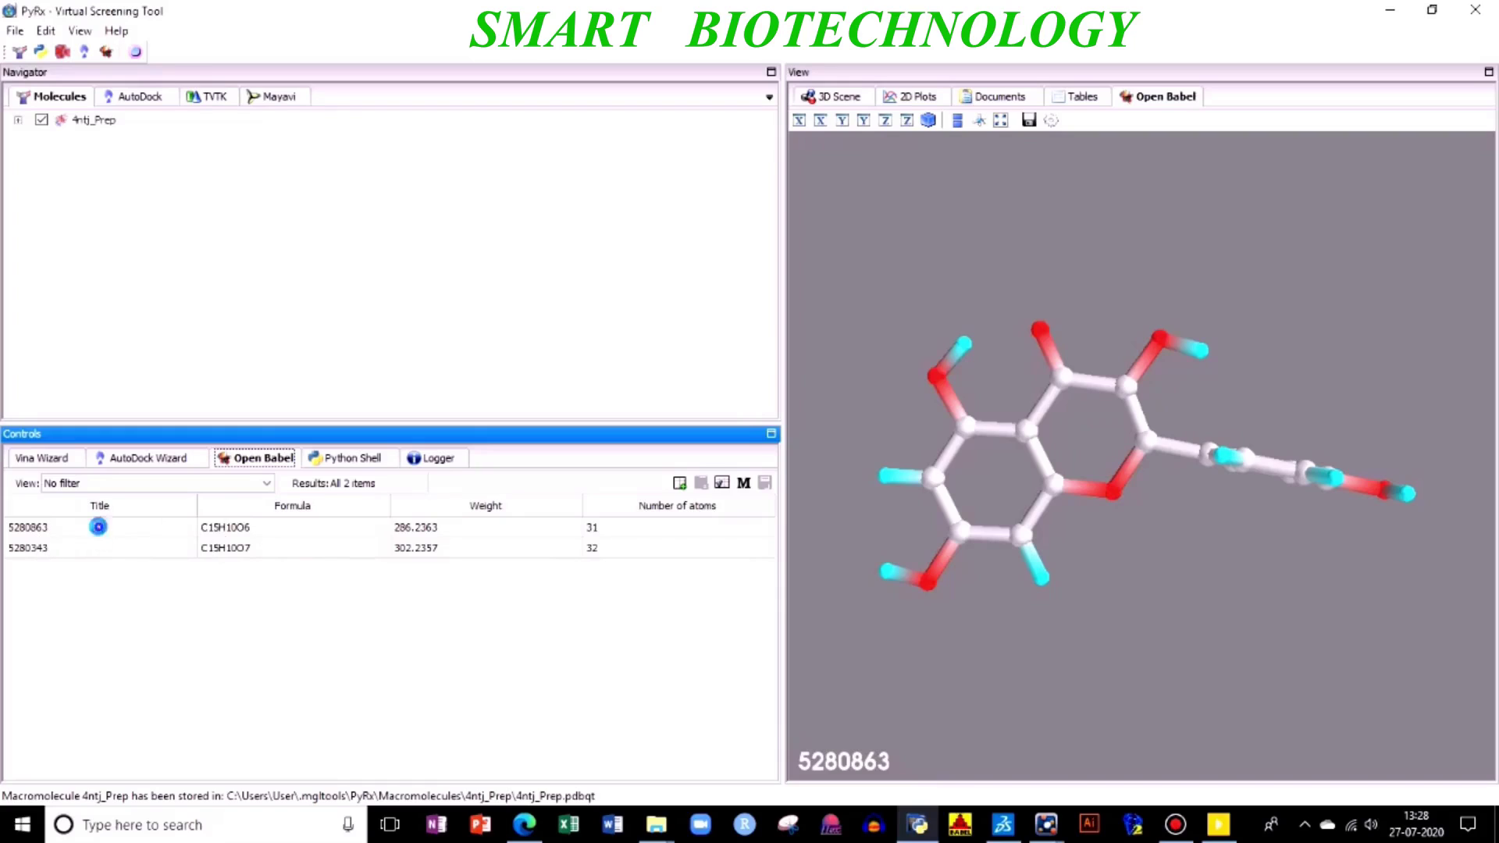
Energy-minimize all ligands in the Open Babel table with Minimize All.
click(101, 528)
right_click(102, 528)
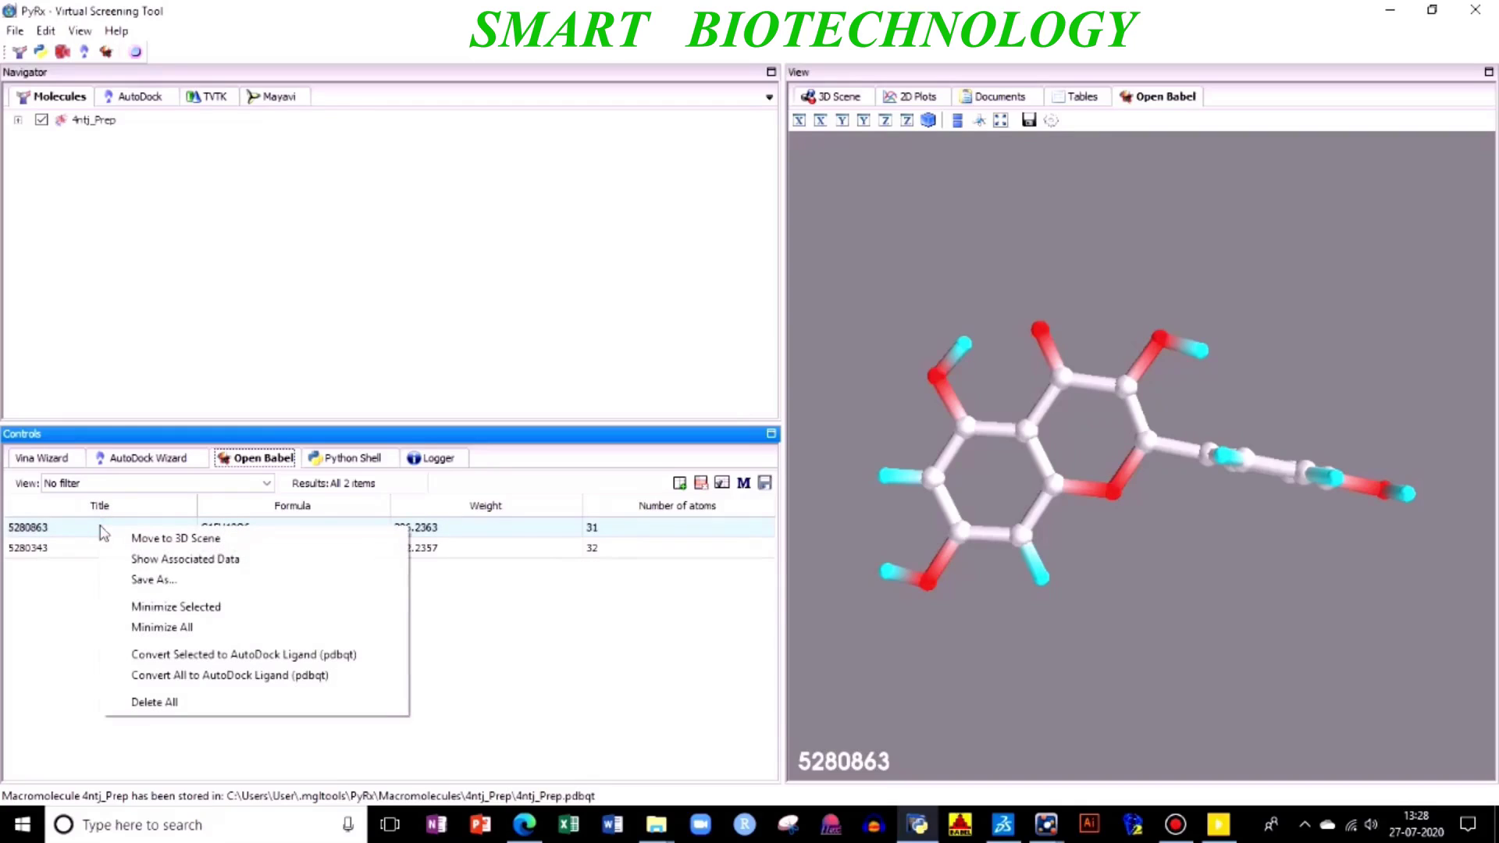
click(204, 633)
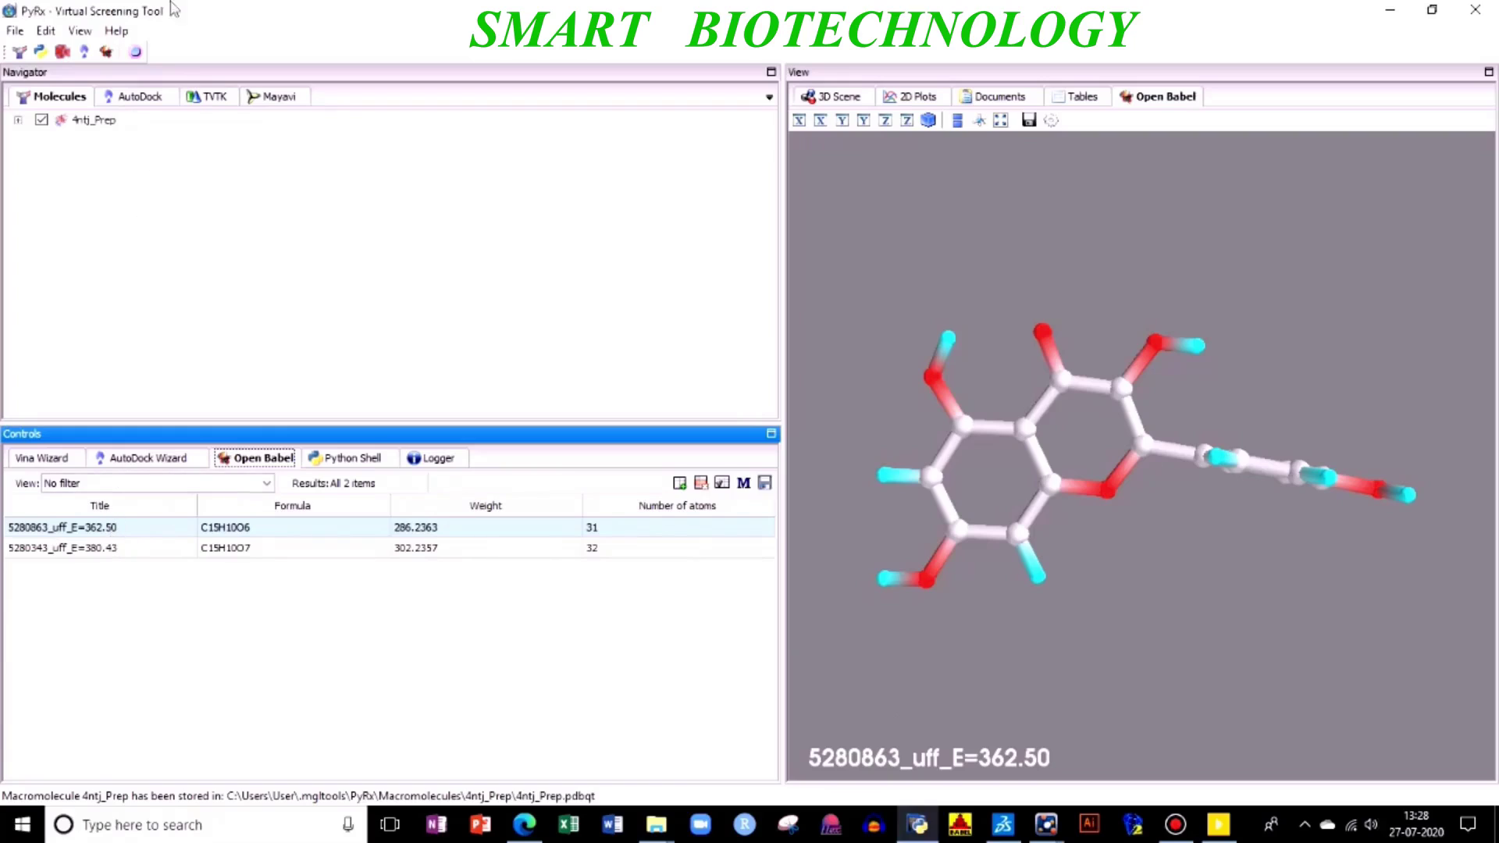
Show the AutoDock page listing the ligands and macromolecules.
right_click(24, 121)
mouse_move(70, 157)
key(Escape)
key(Escape)
click(140, 97)
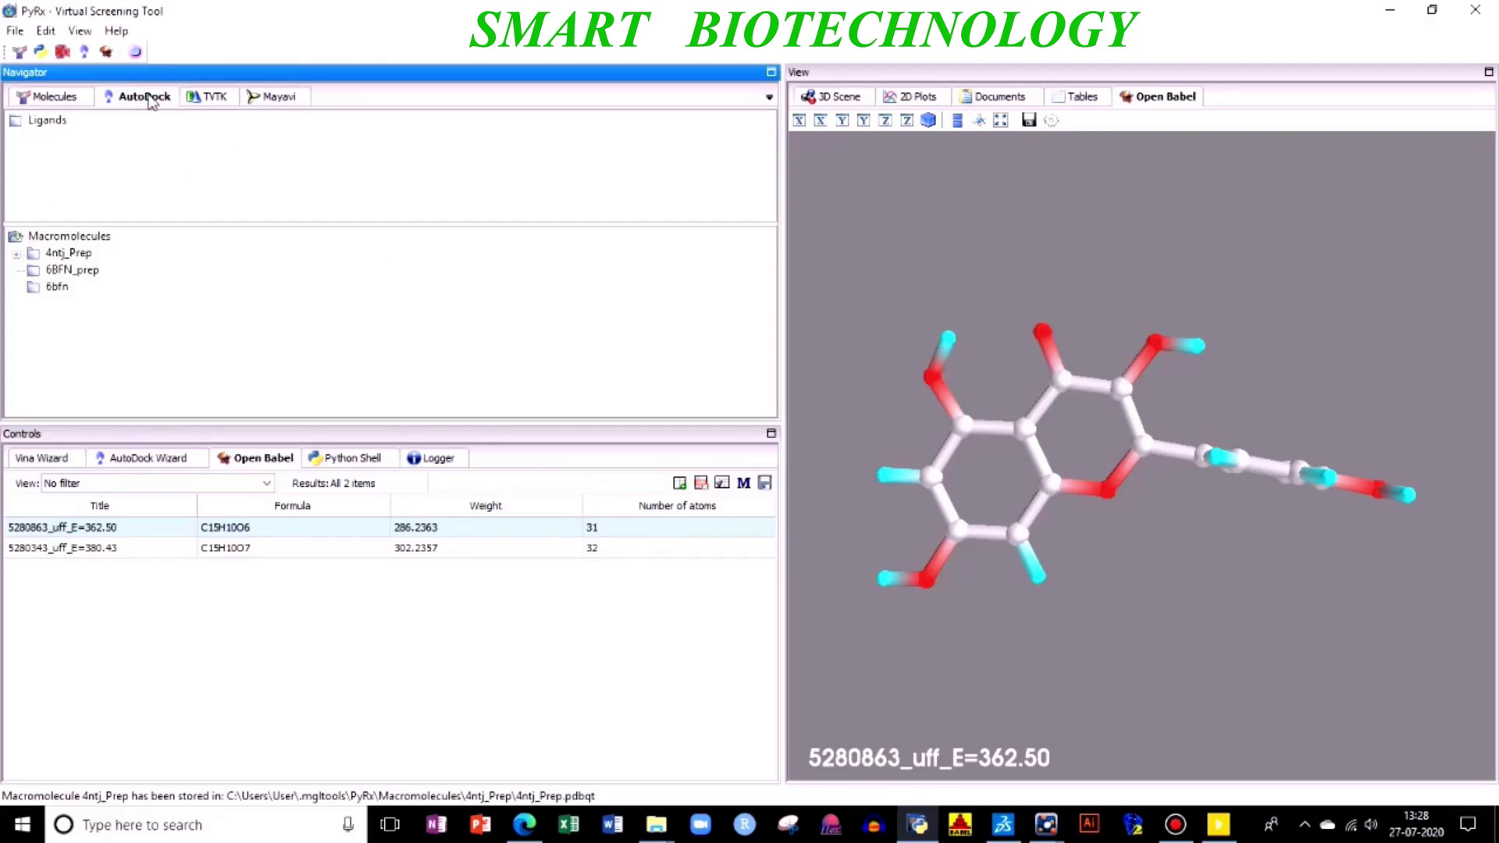
Delete the 6BFN_prep and 6bfn macromolecules, then expand 4ntj_Prep to show 4ntj_Prep.pdbqt.
right_click(36, 274)
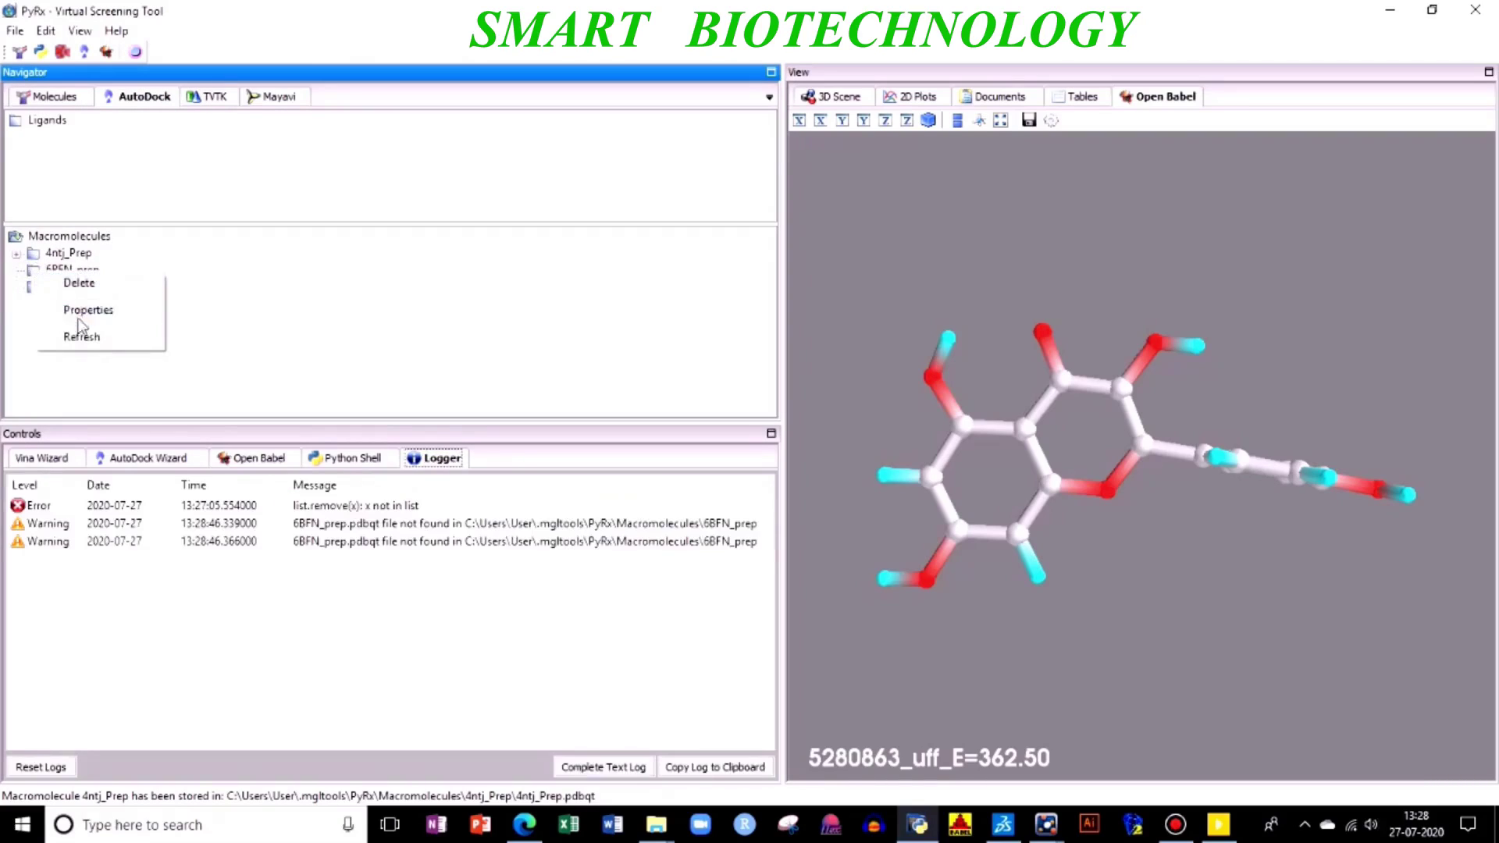
click(79, 283)
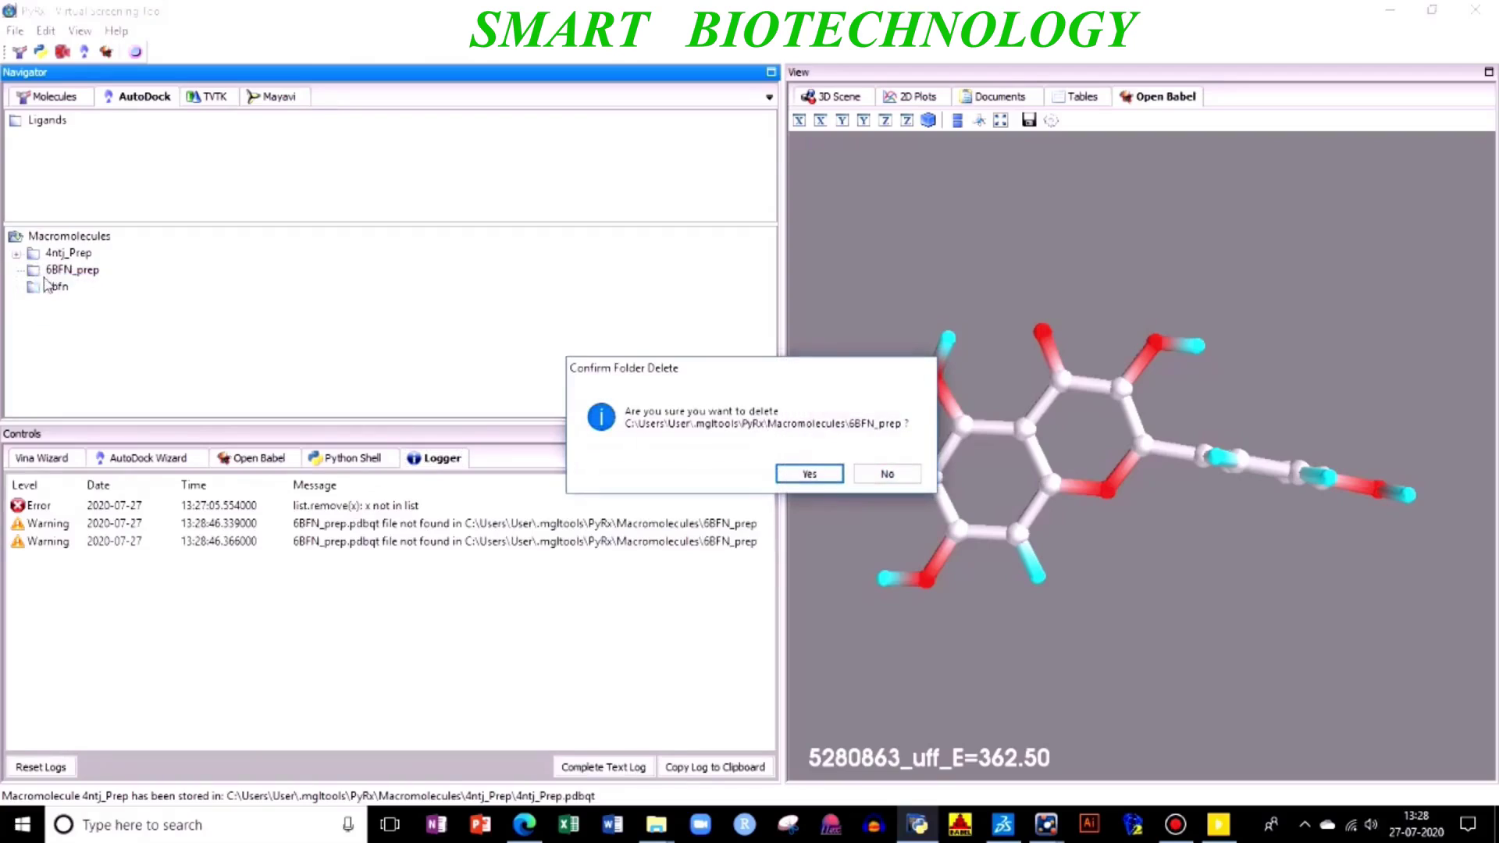
click(808, 472)
right_click(39, 271)
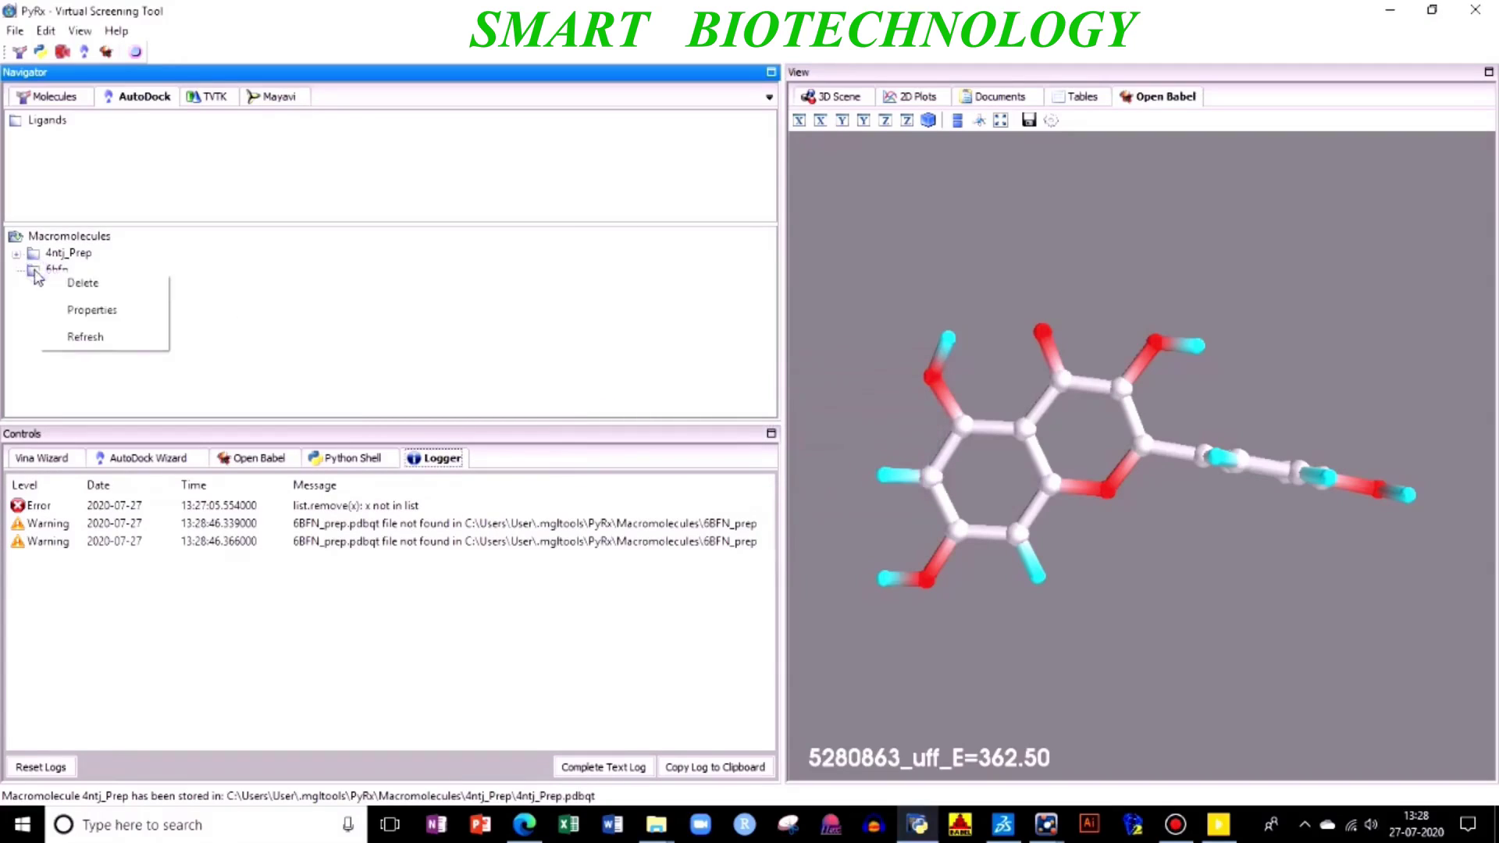
click(97, 289)
click(820, 473)
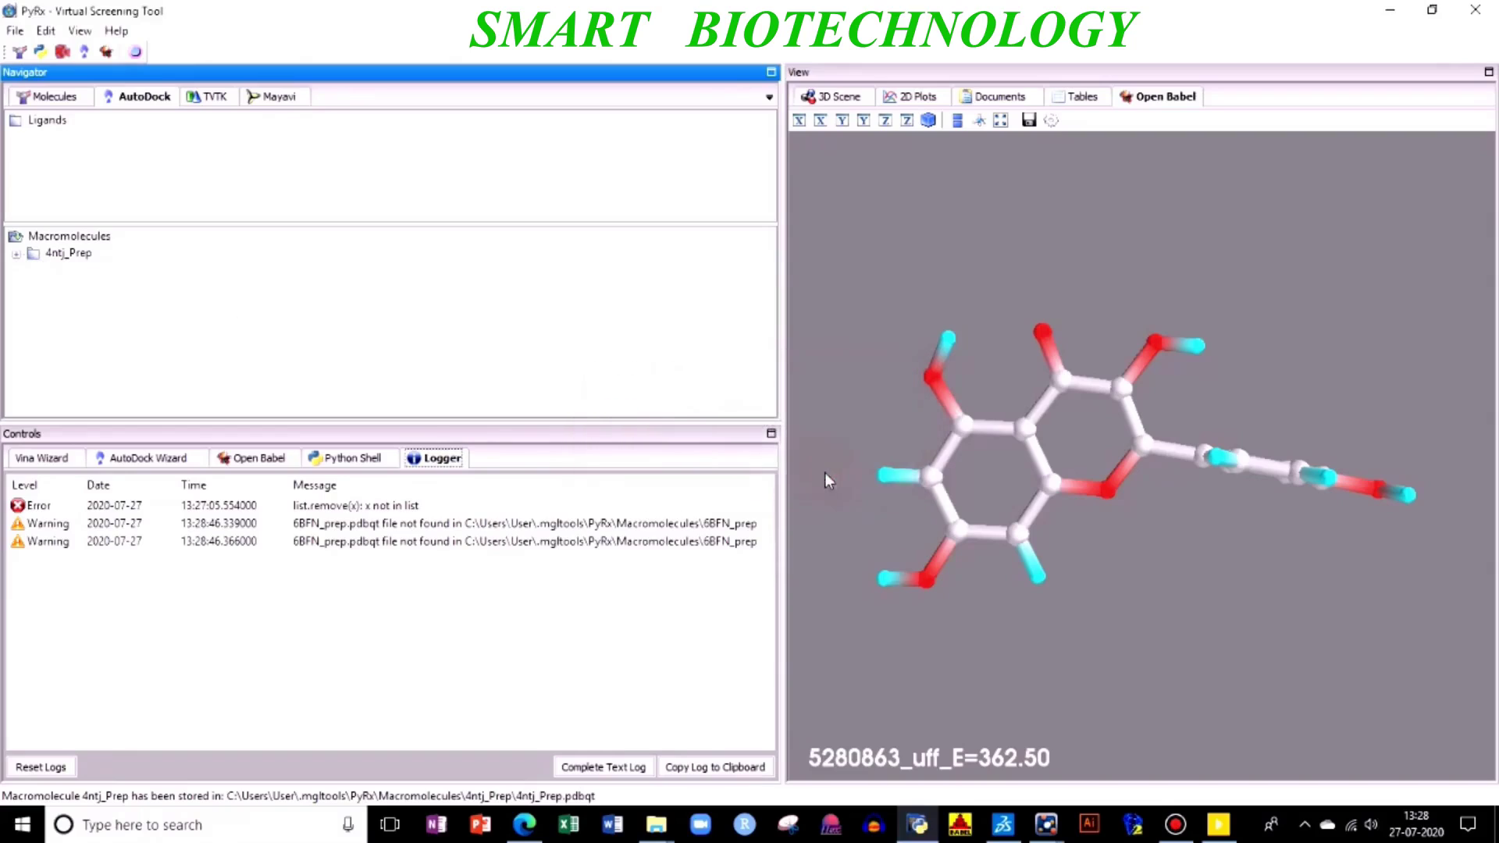
click(16, 256)
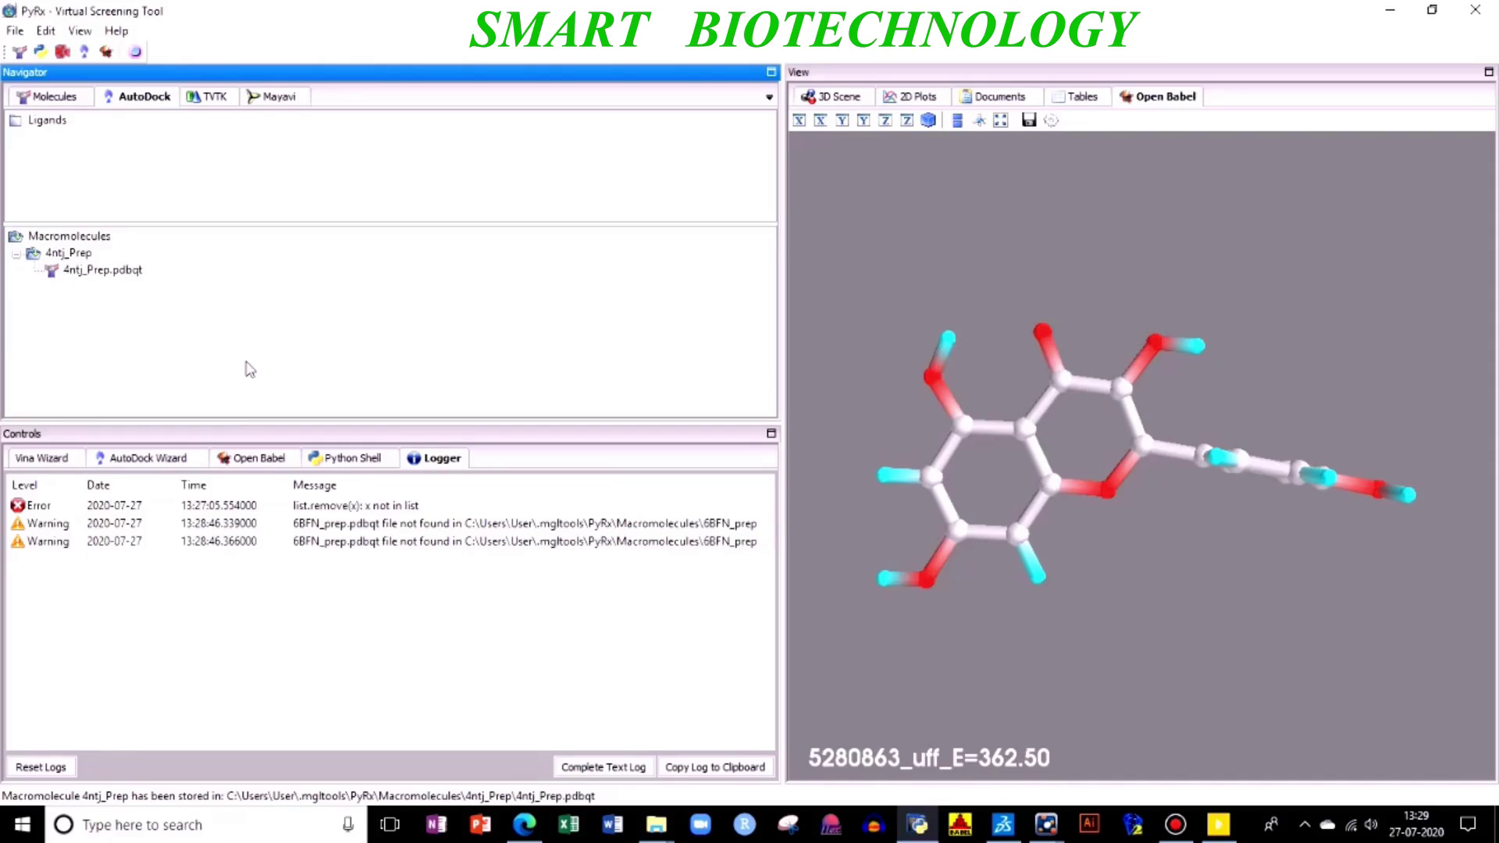
Convert all Open Babel ligands to AutoDock pdbqt and reveal them under Ligands.
click(17, 257)
click(56, 97)
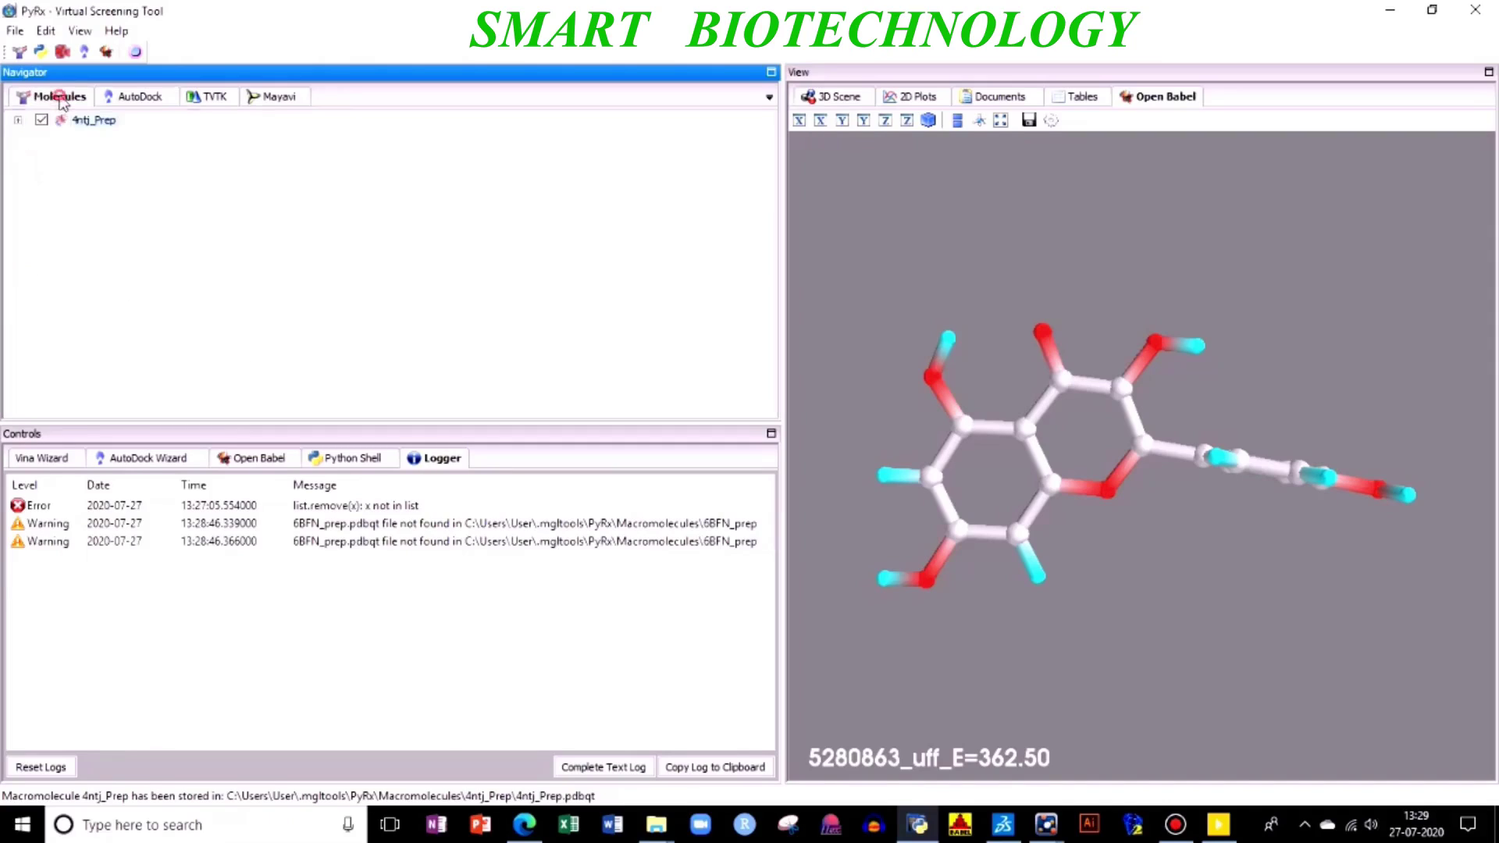
click(276, 461)
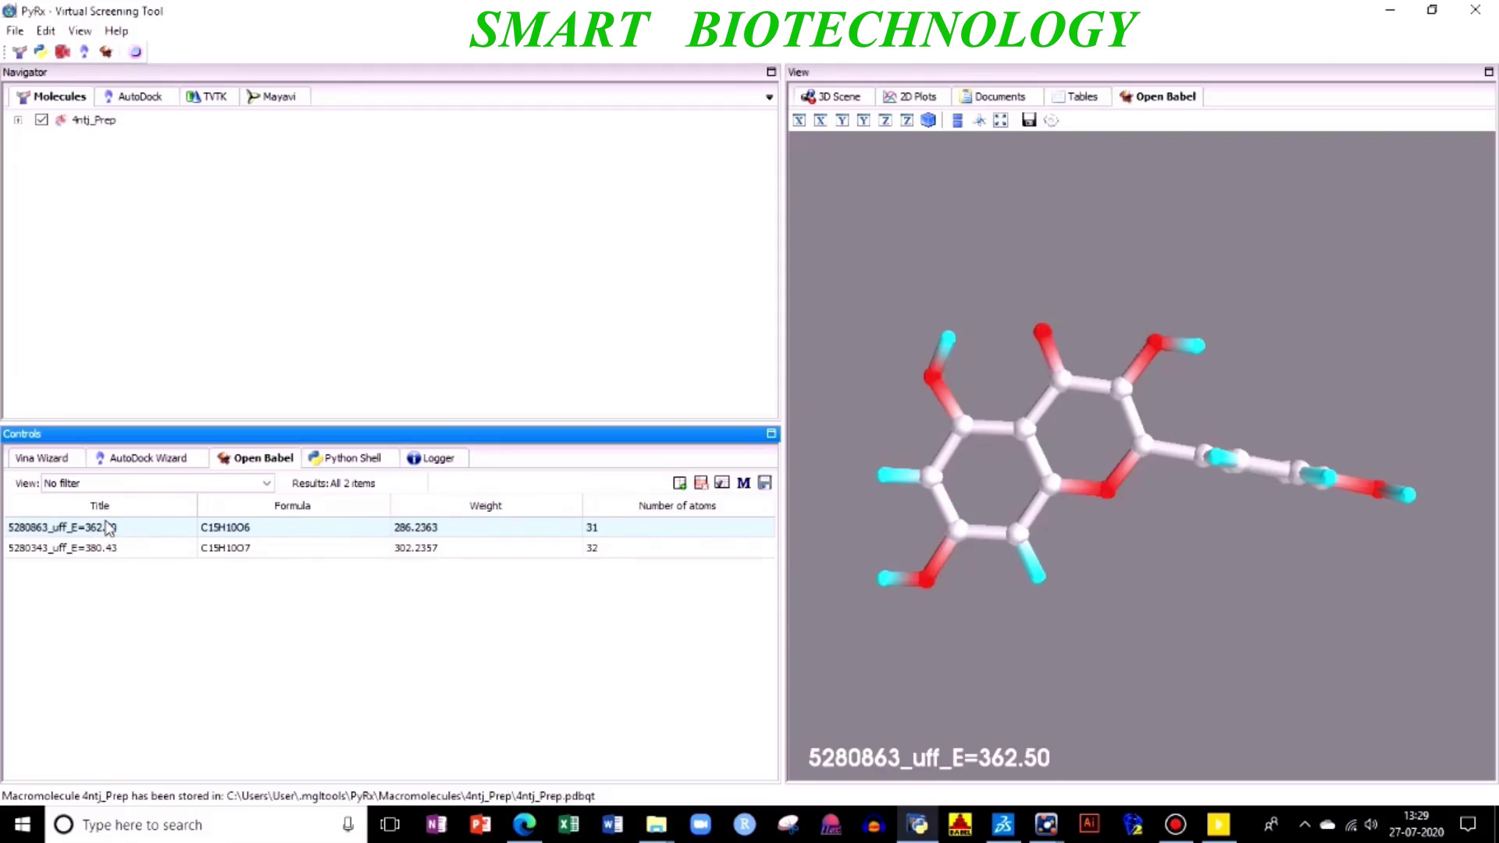
right_click(109, 527)
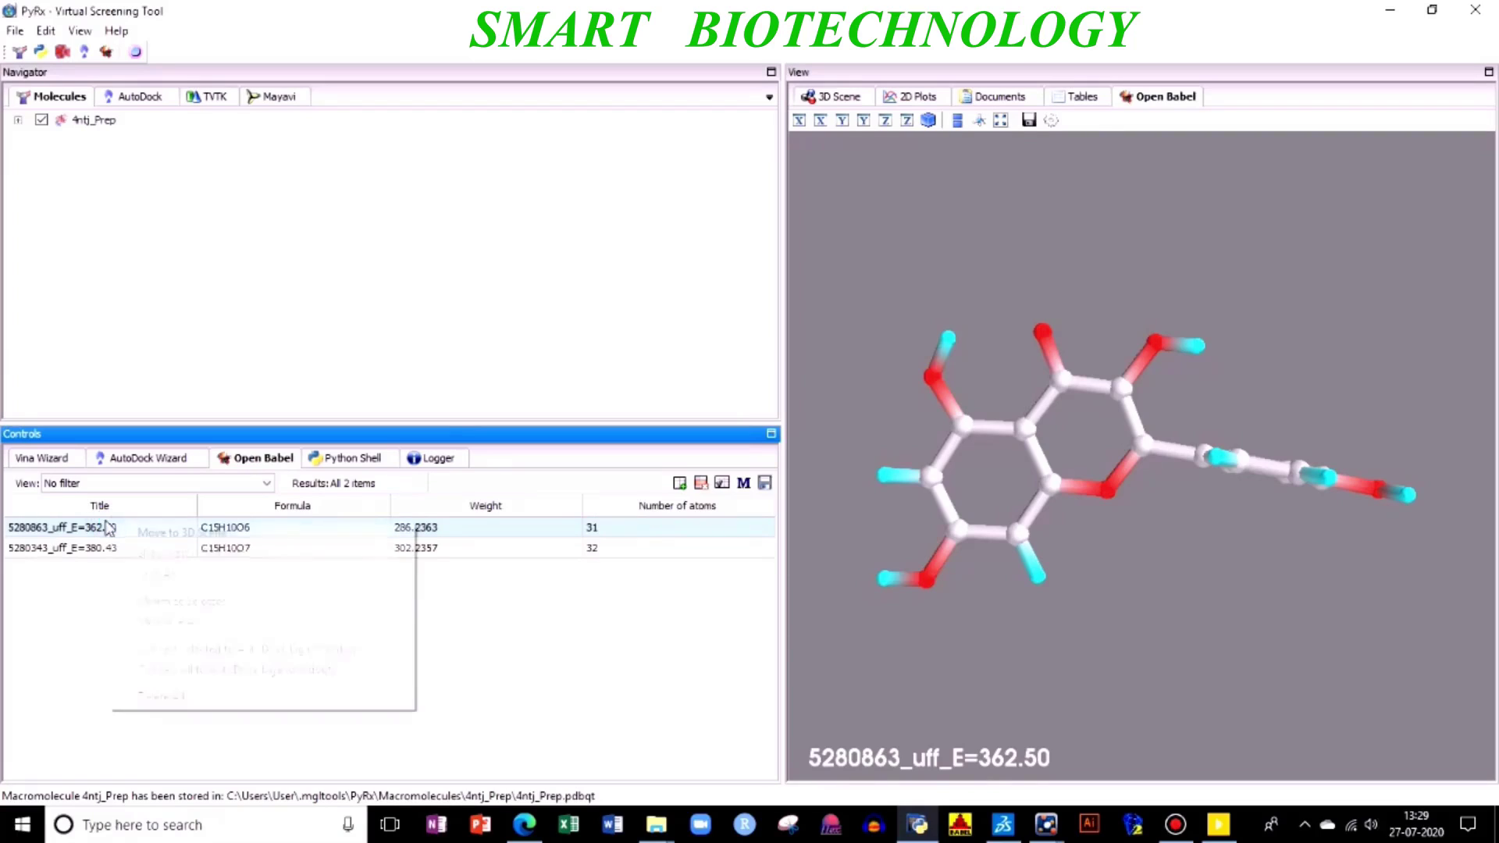
click(258, 675)
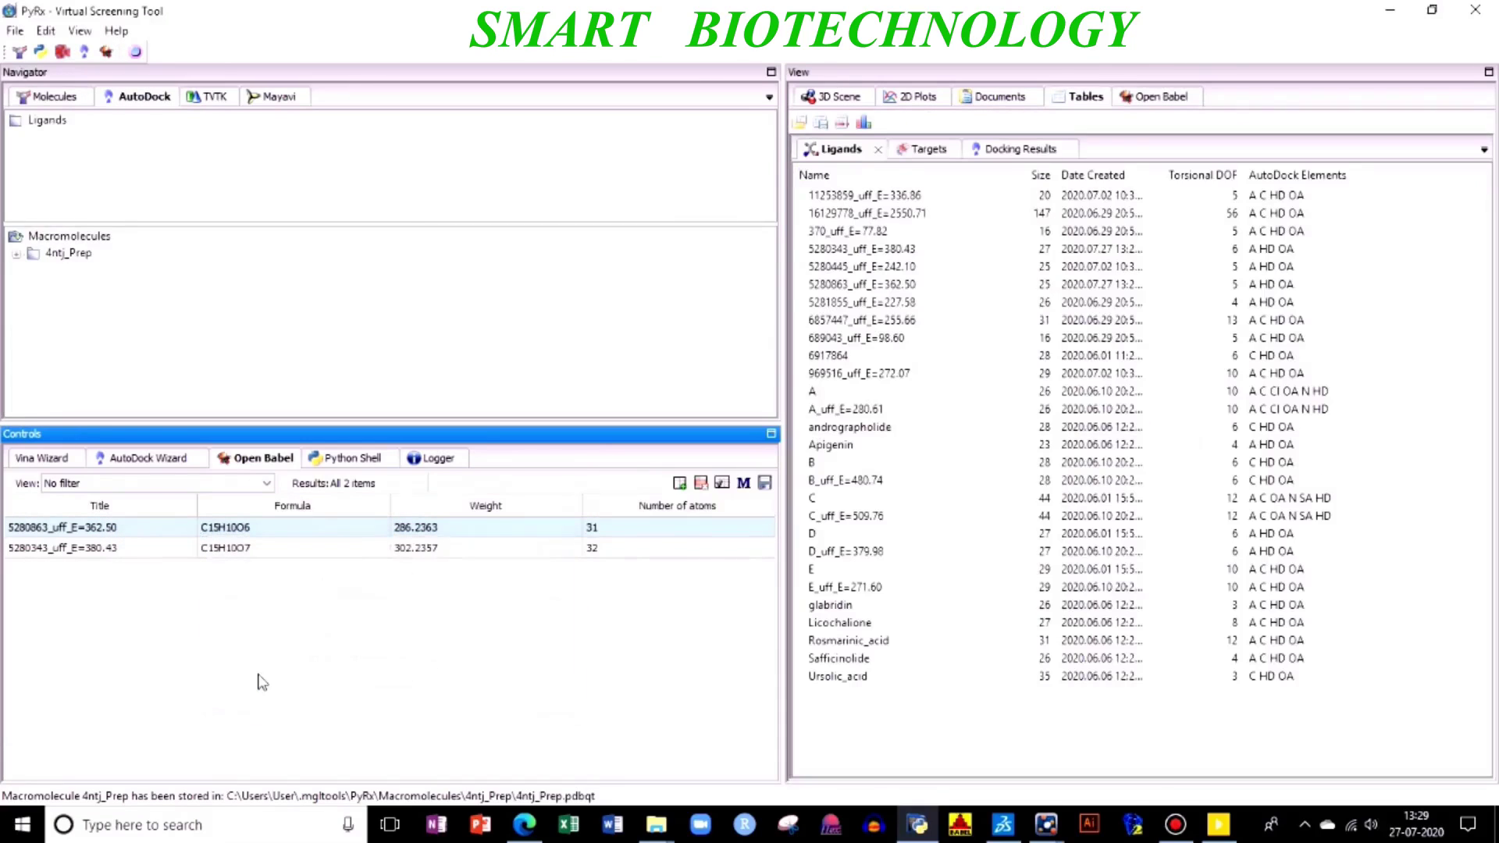
click(16, 121)
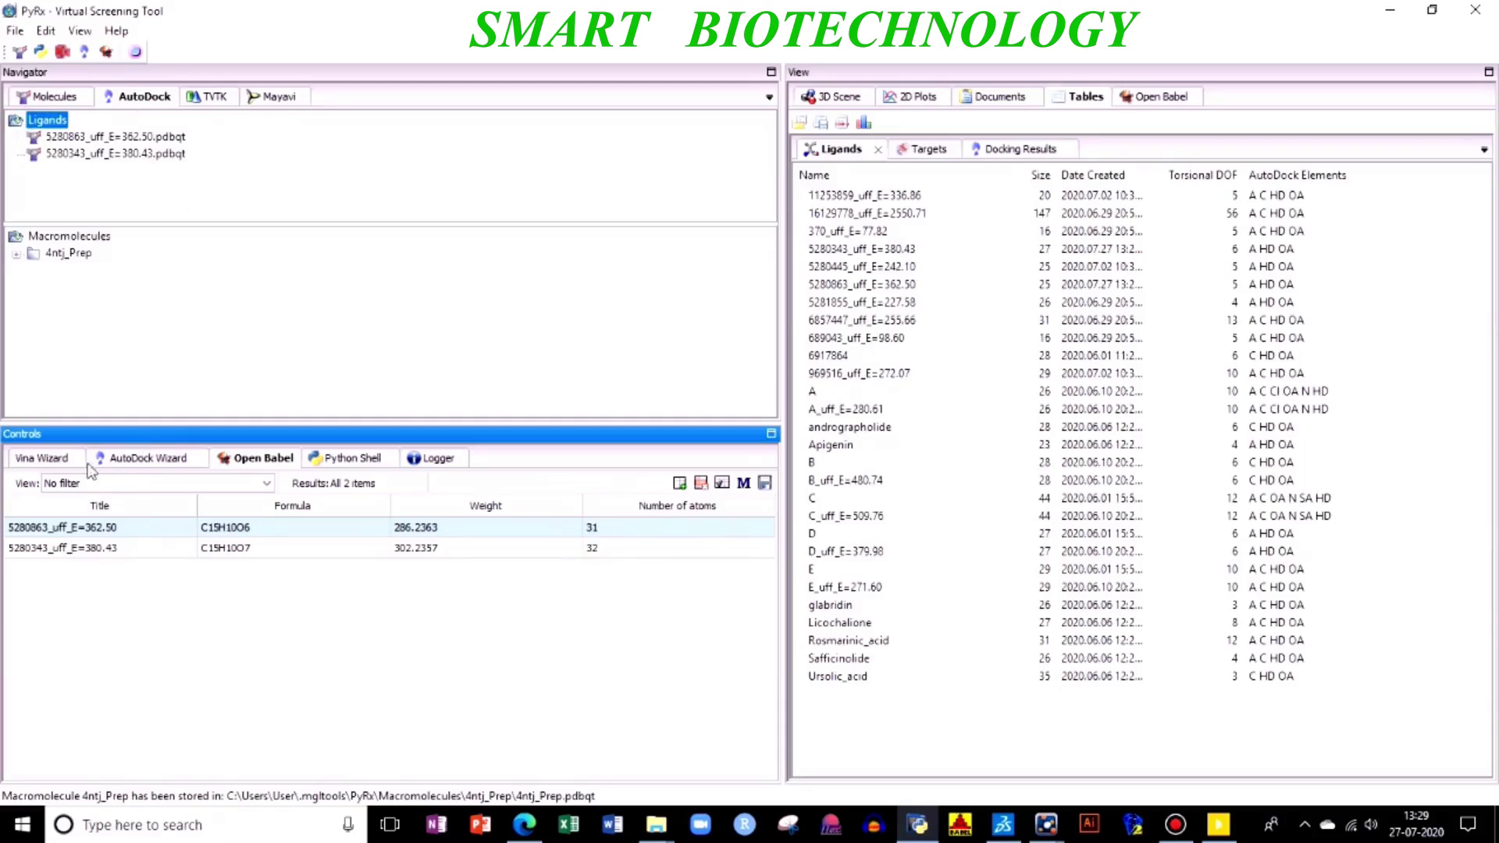
Start the Vina Wizard with both ligands and receptor 4ntj_Prep.pdbqt selected, advancing to the search space.
click(62, 460)
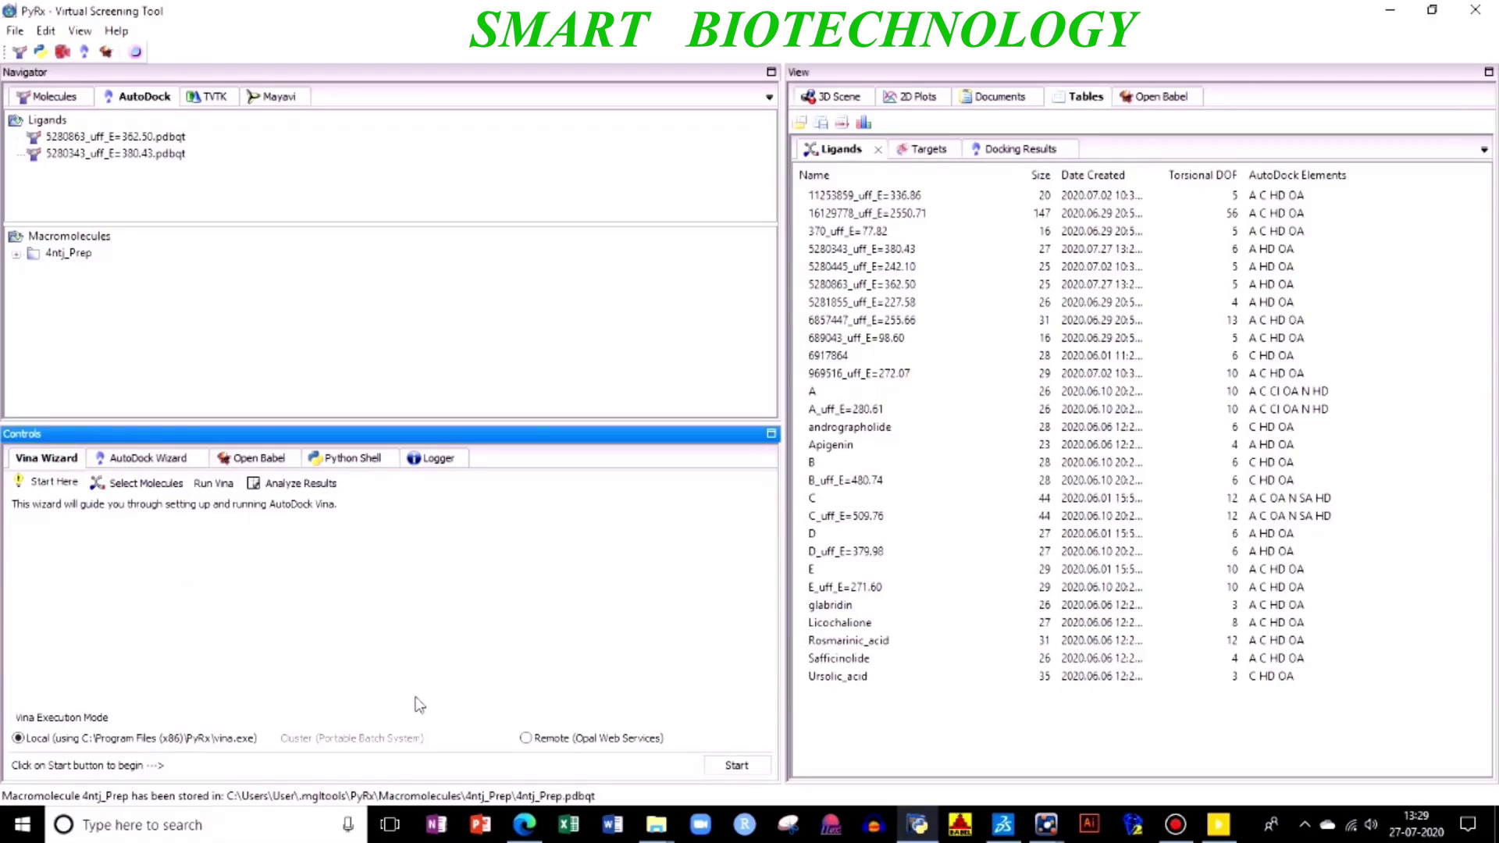
click(735, 767)
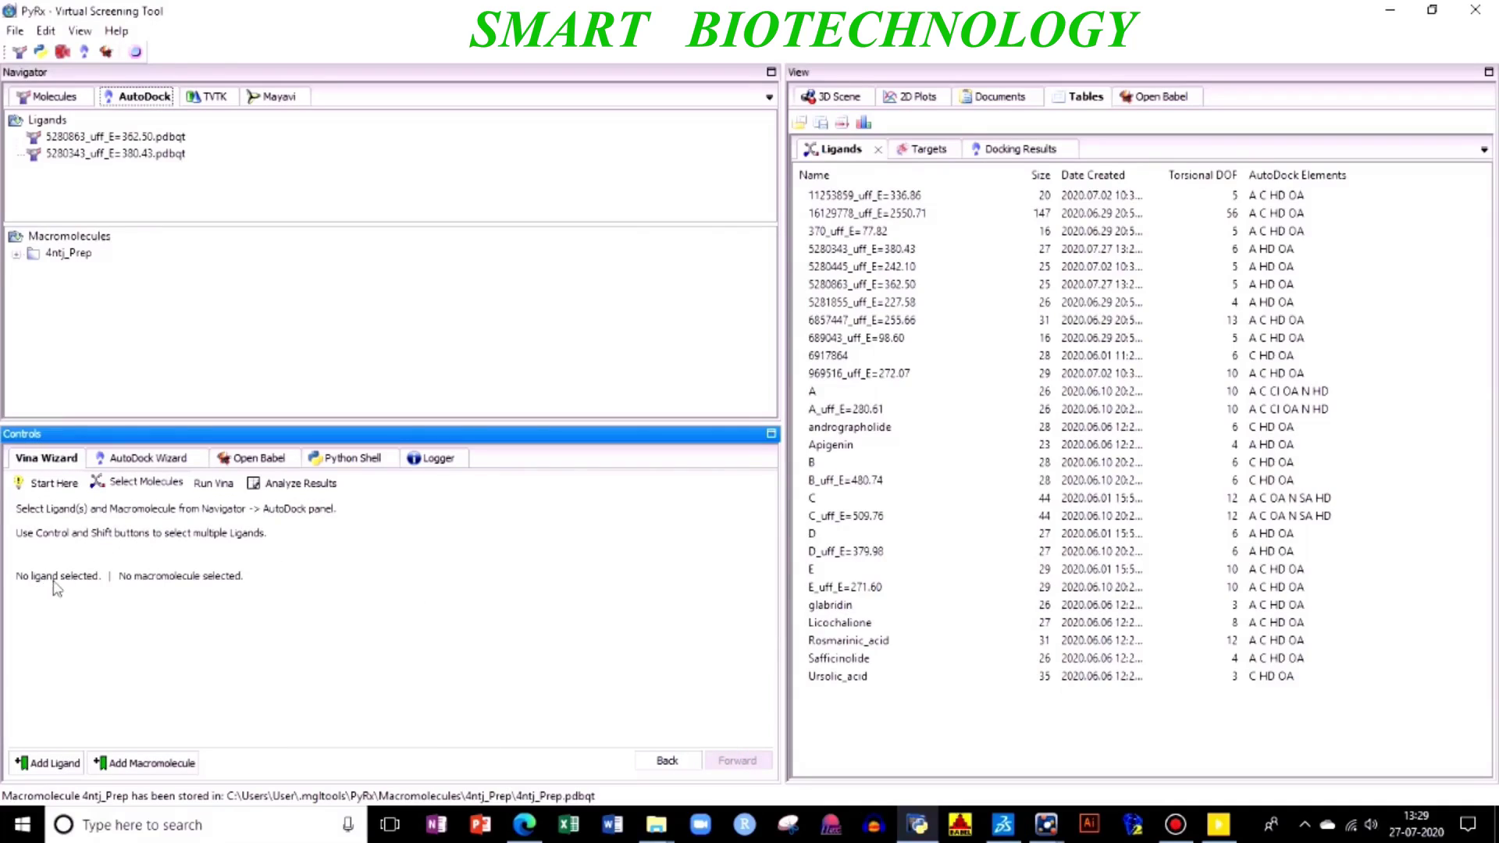
shift+click(127, 139)
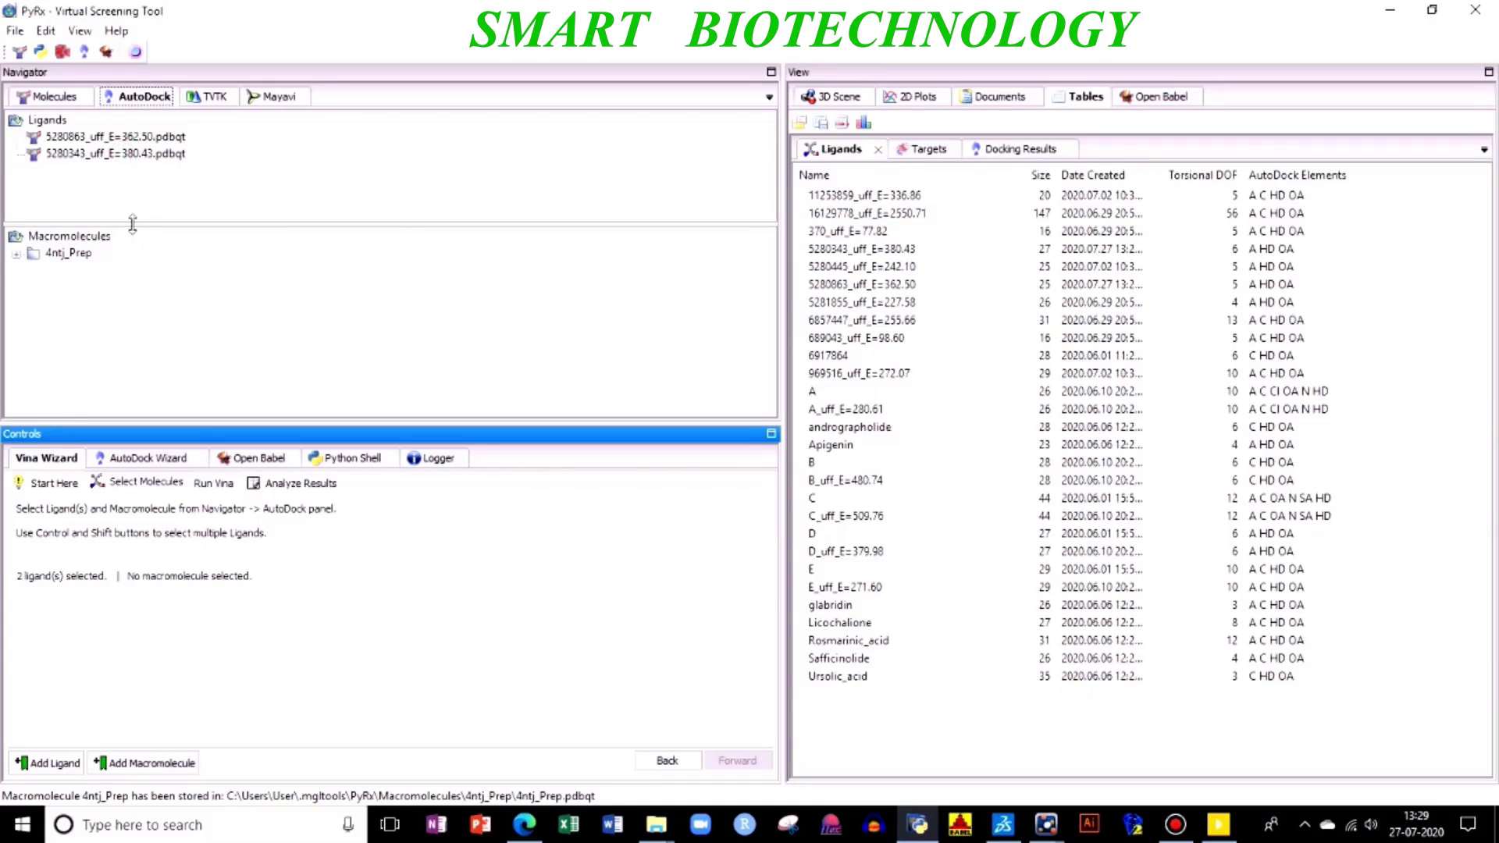
click(17, 256)
click(57, 272)
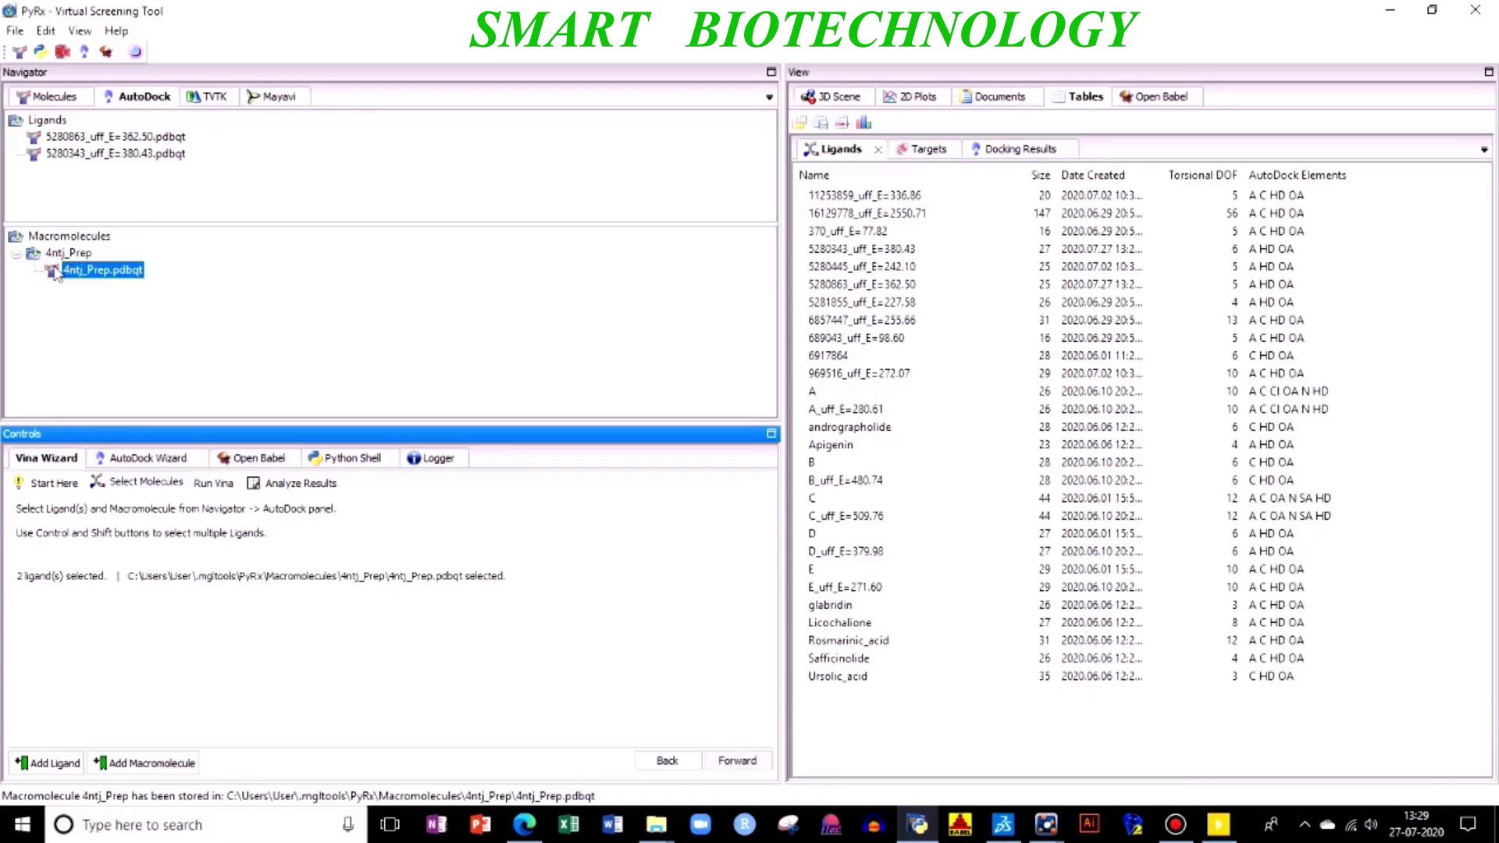
click(737, 761)
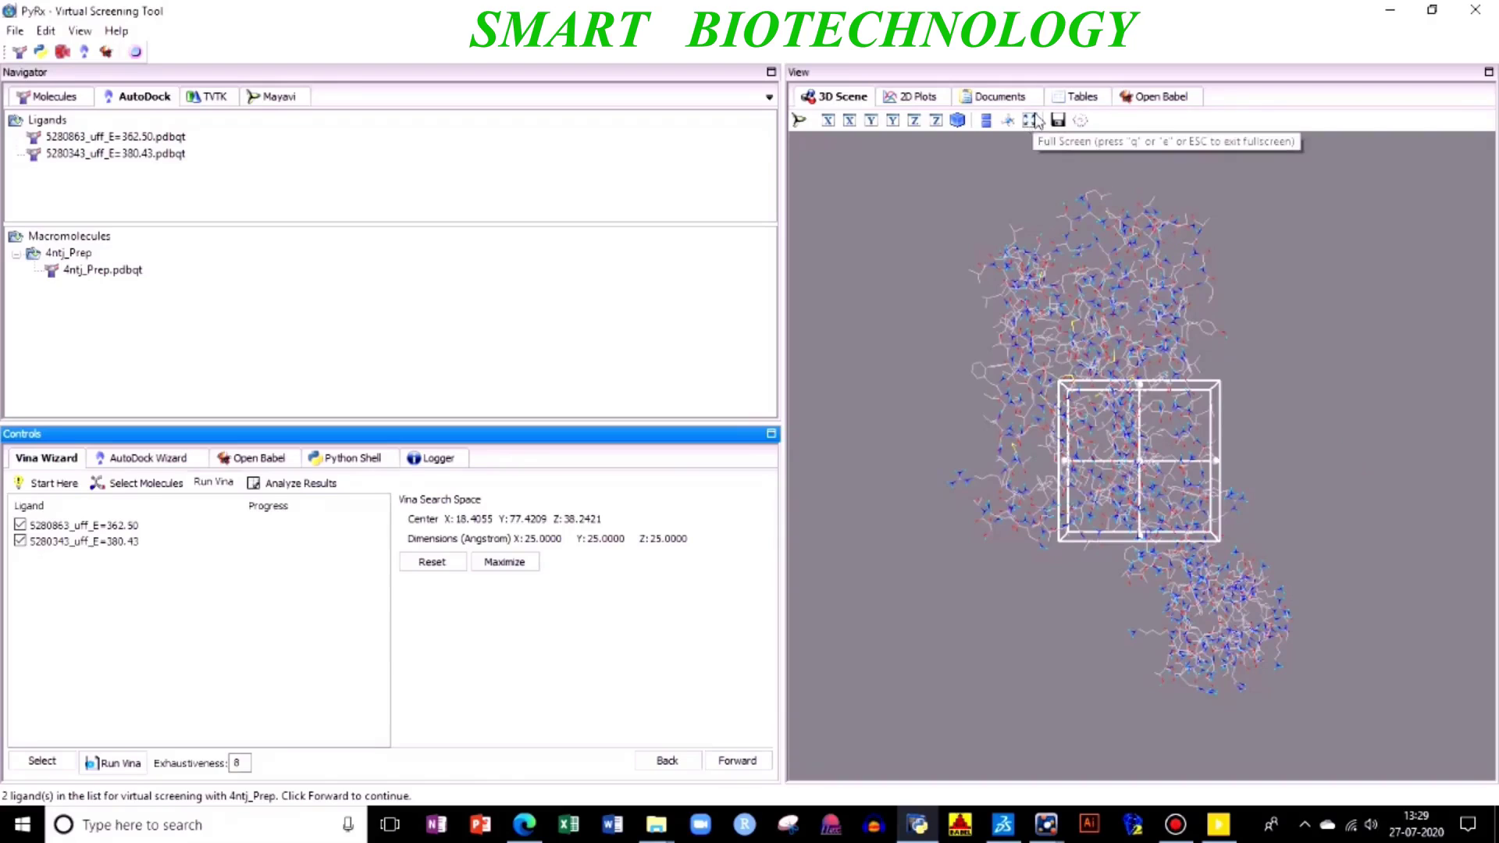
Expand 4ntj_Prep's residue list and label residue TYR105 in the 3D view.
click(57, 98)
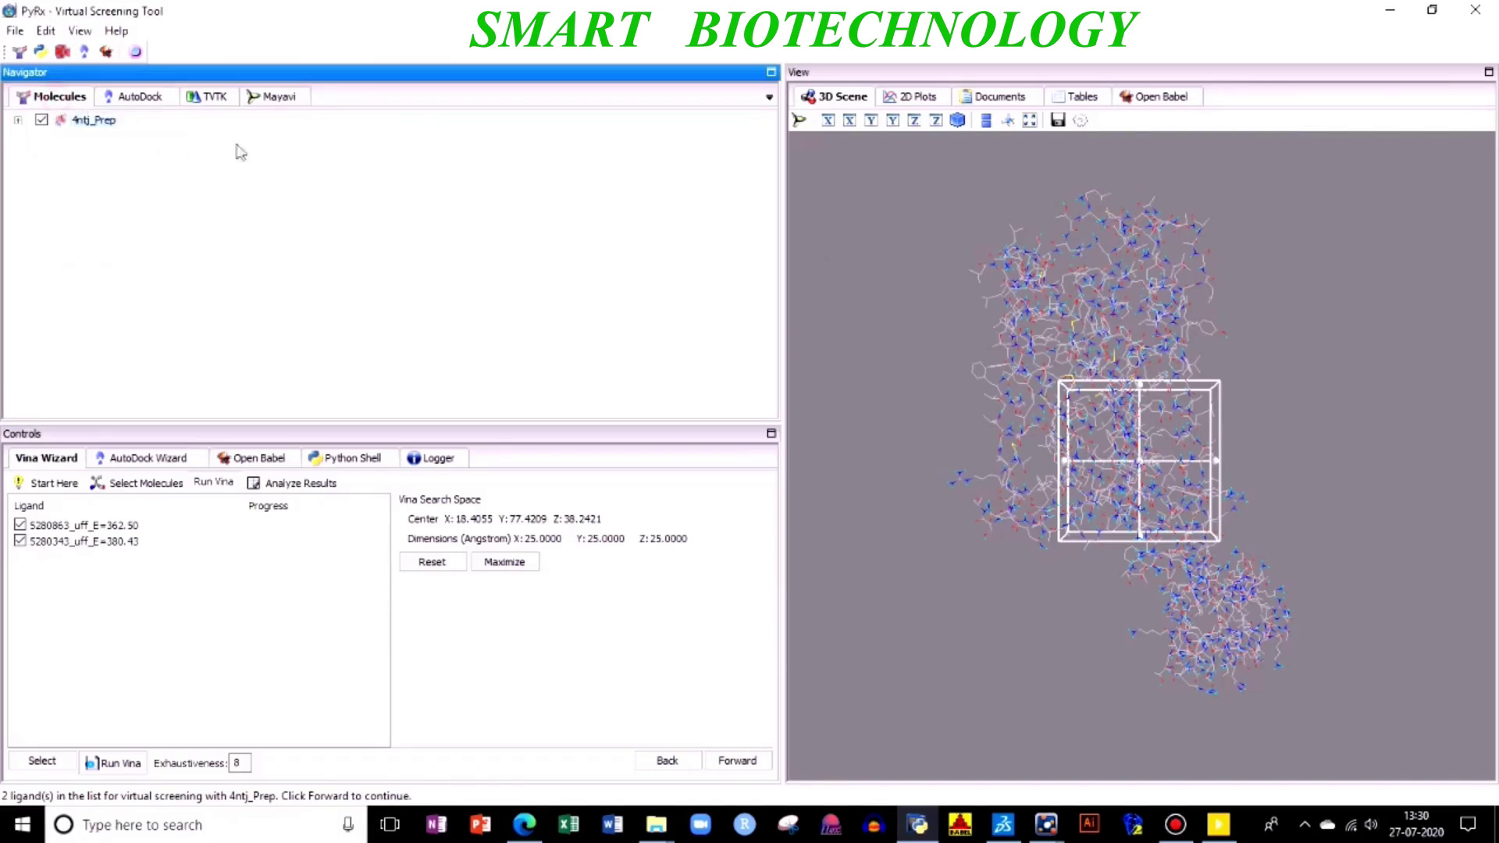
click(18, 123)
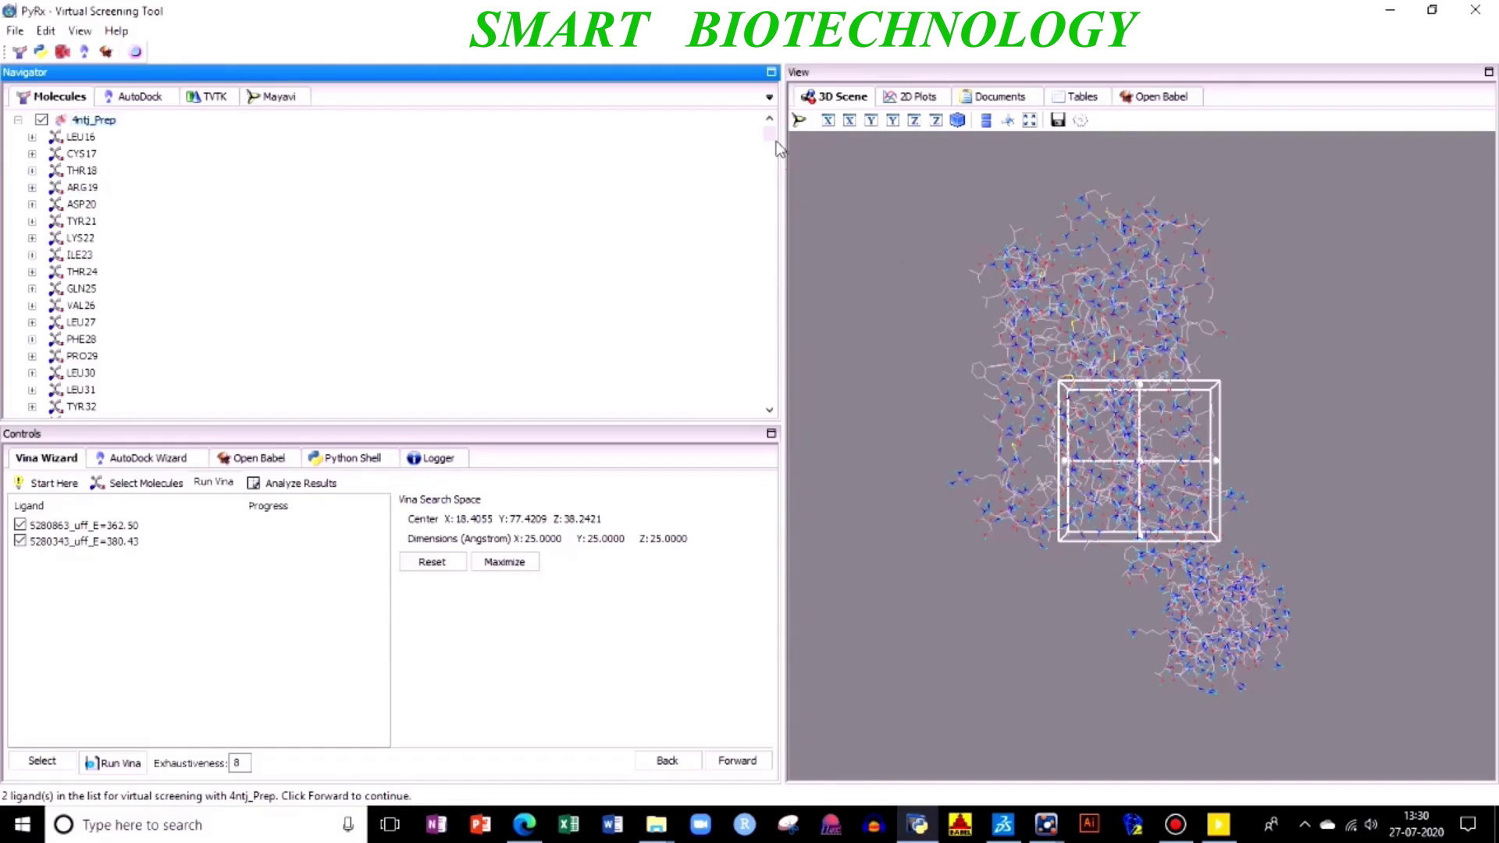
drag(776, 143, 776, 194)
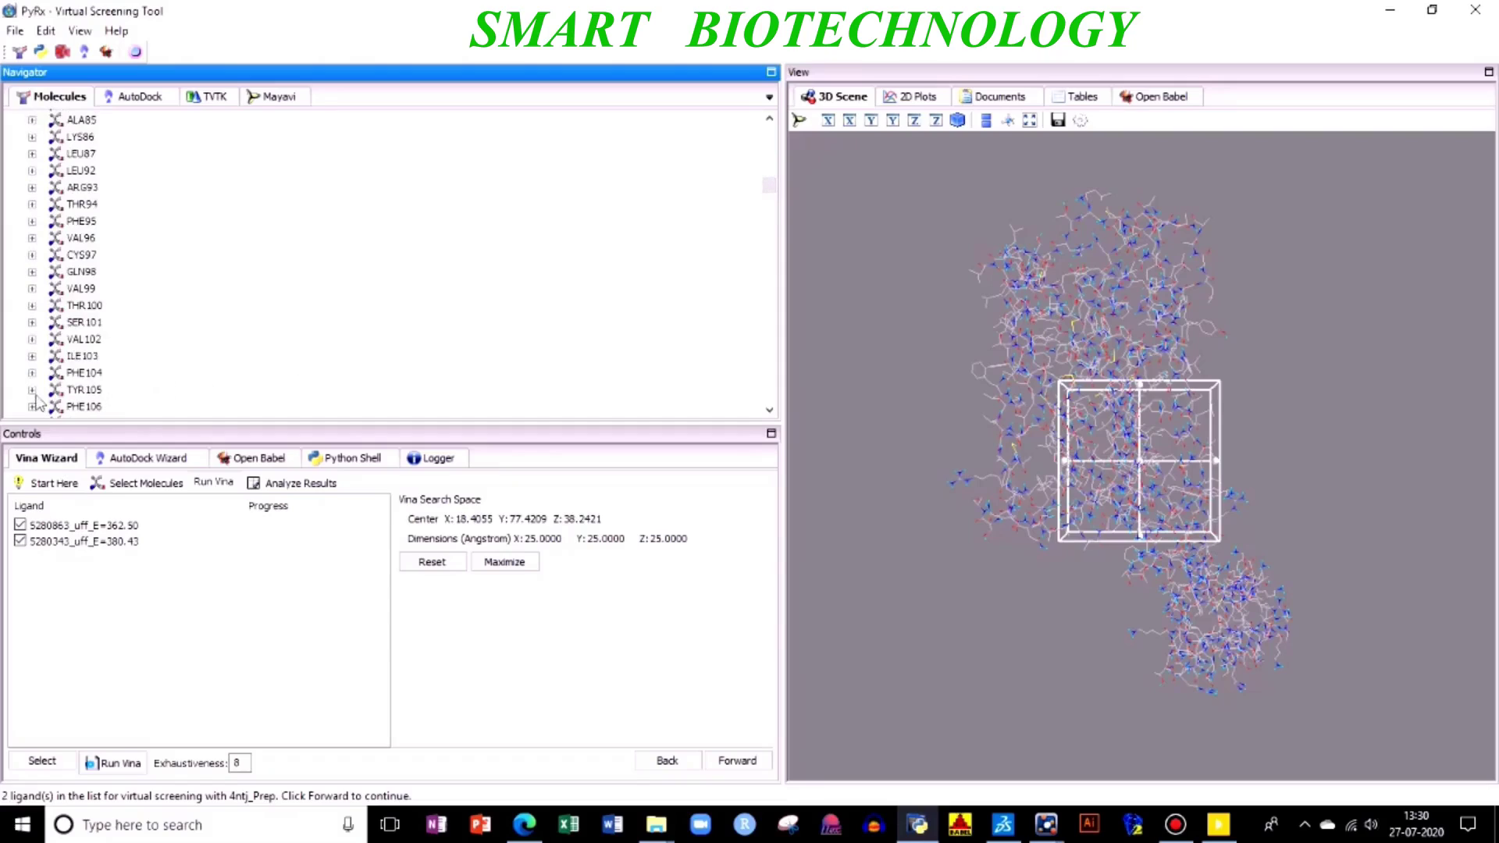
right_click(36, 397)
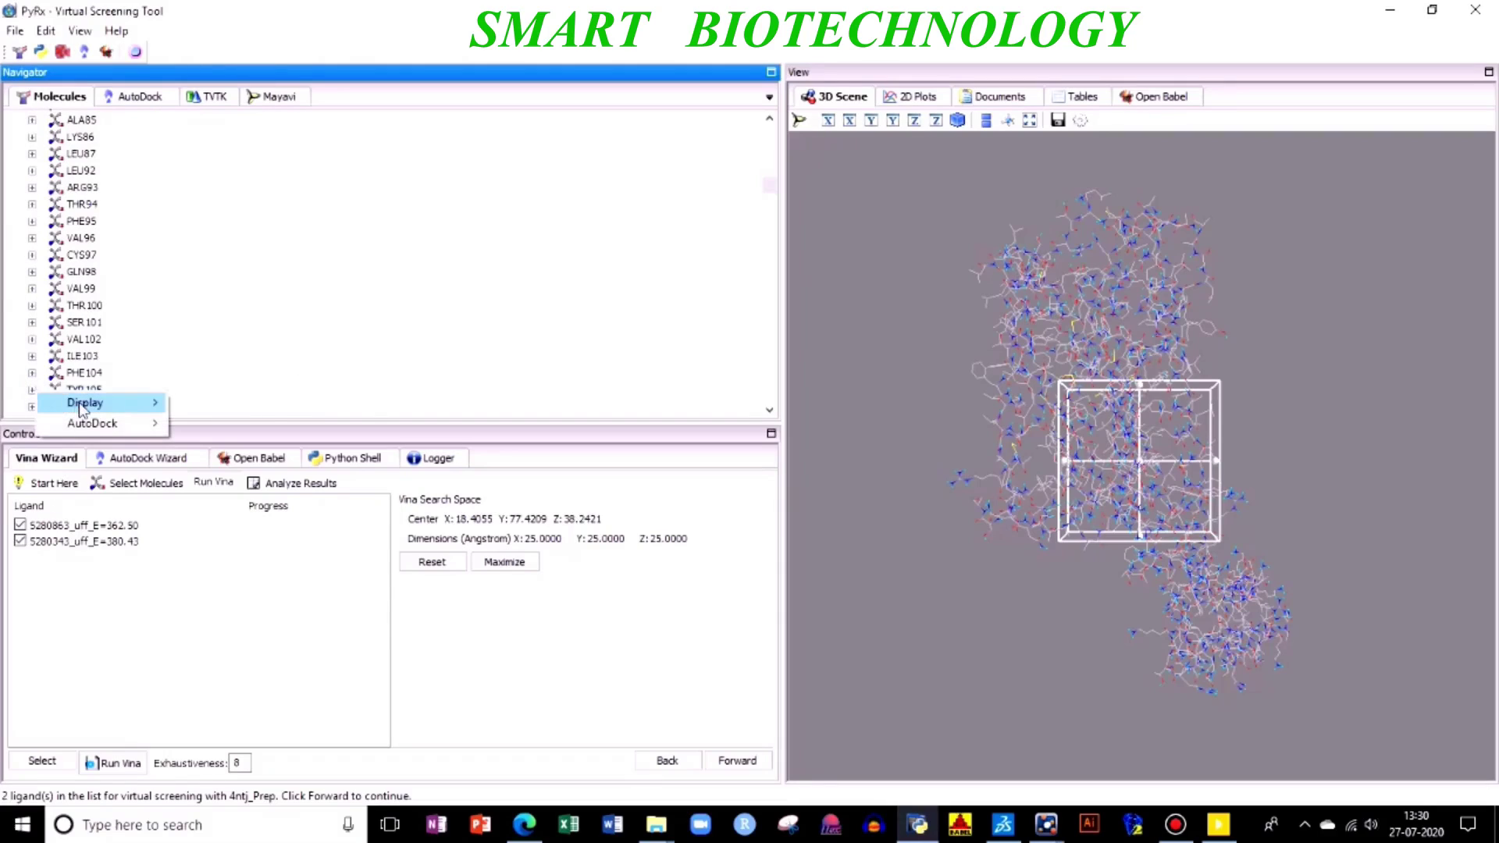
mouse_move(117, 402)
mouse_move(213, 406)
click(301, 404)
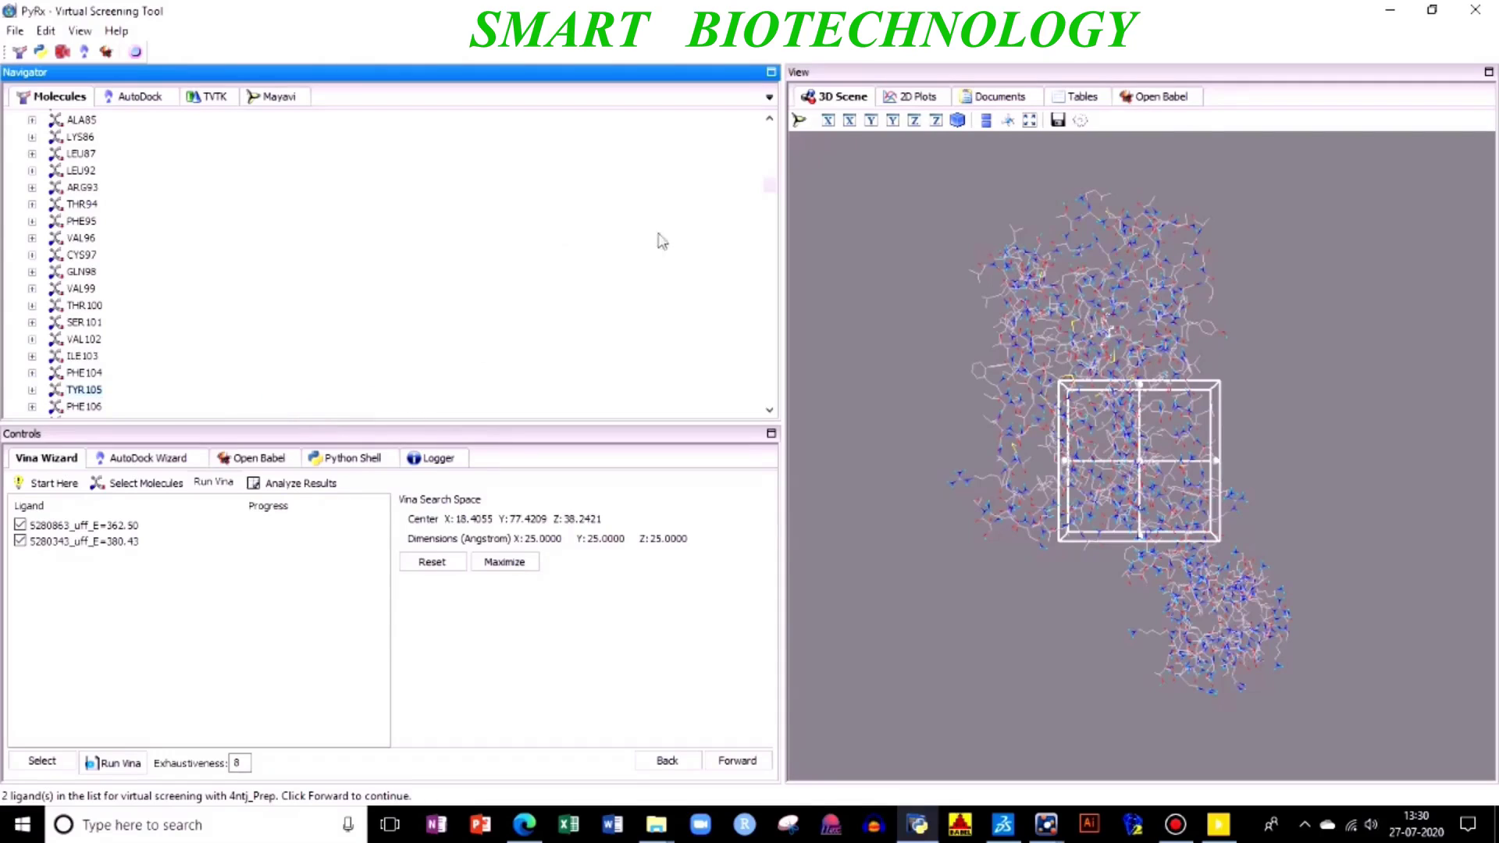
Show atom labels for residues VAL102 and SER156.
right_click(32, 346)
mouse_move(93, 349)
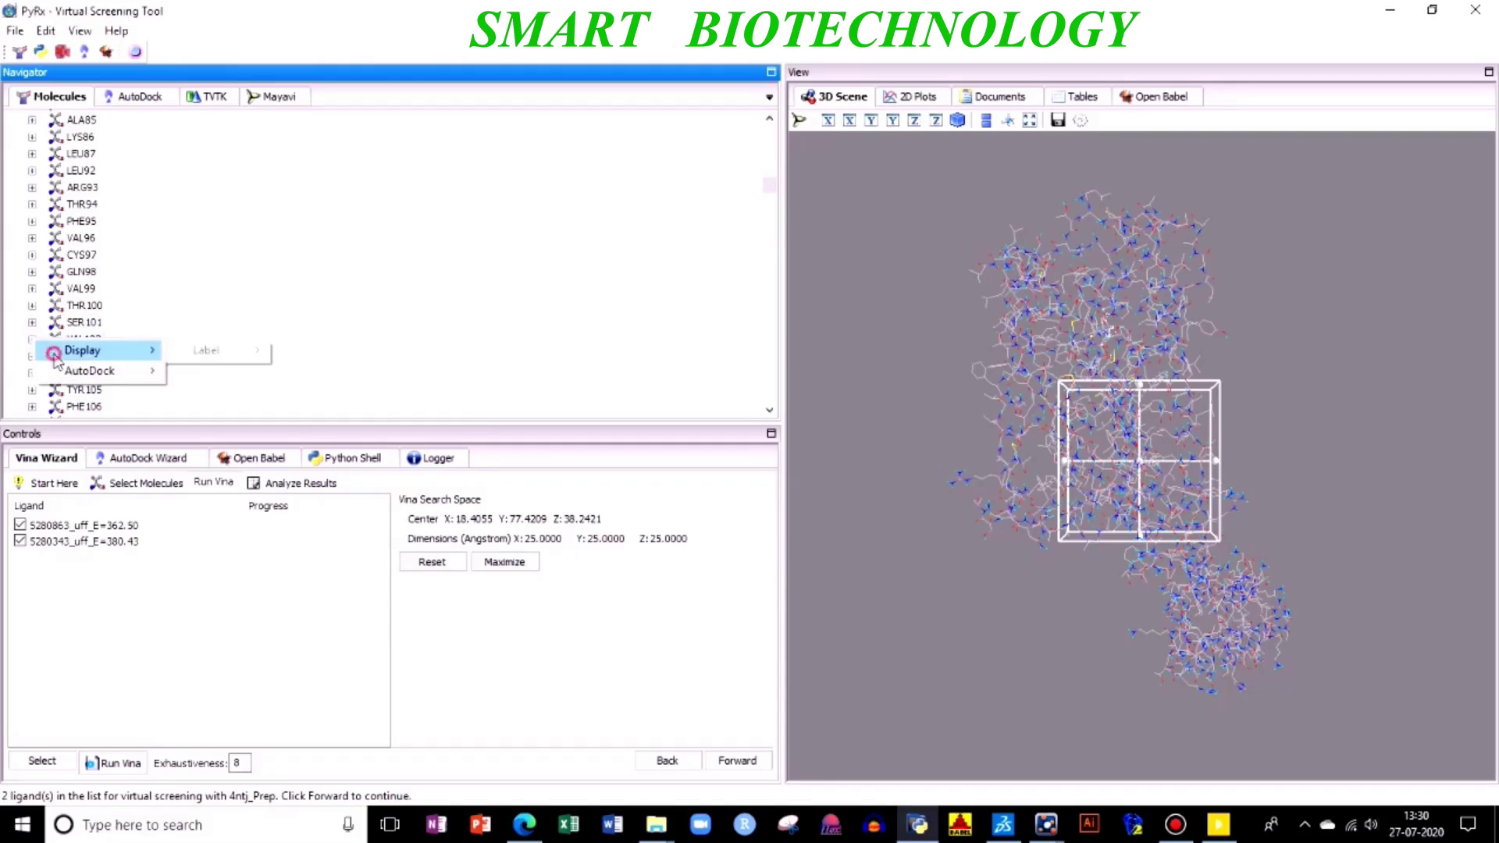
mouse_move(211, 351)
click(314, 351)
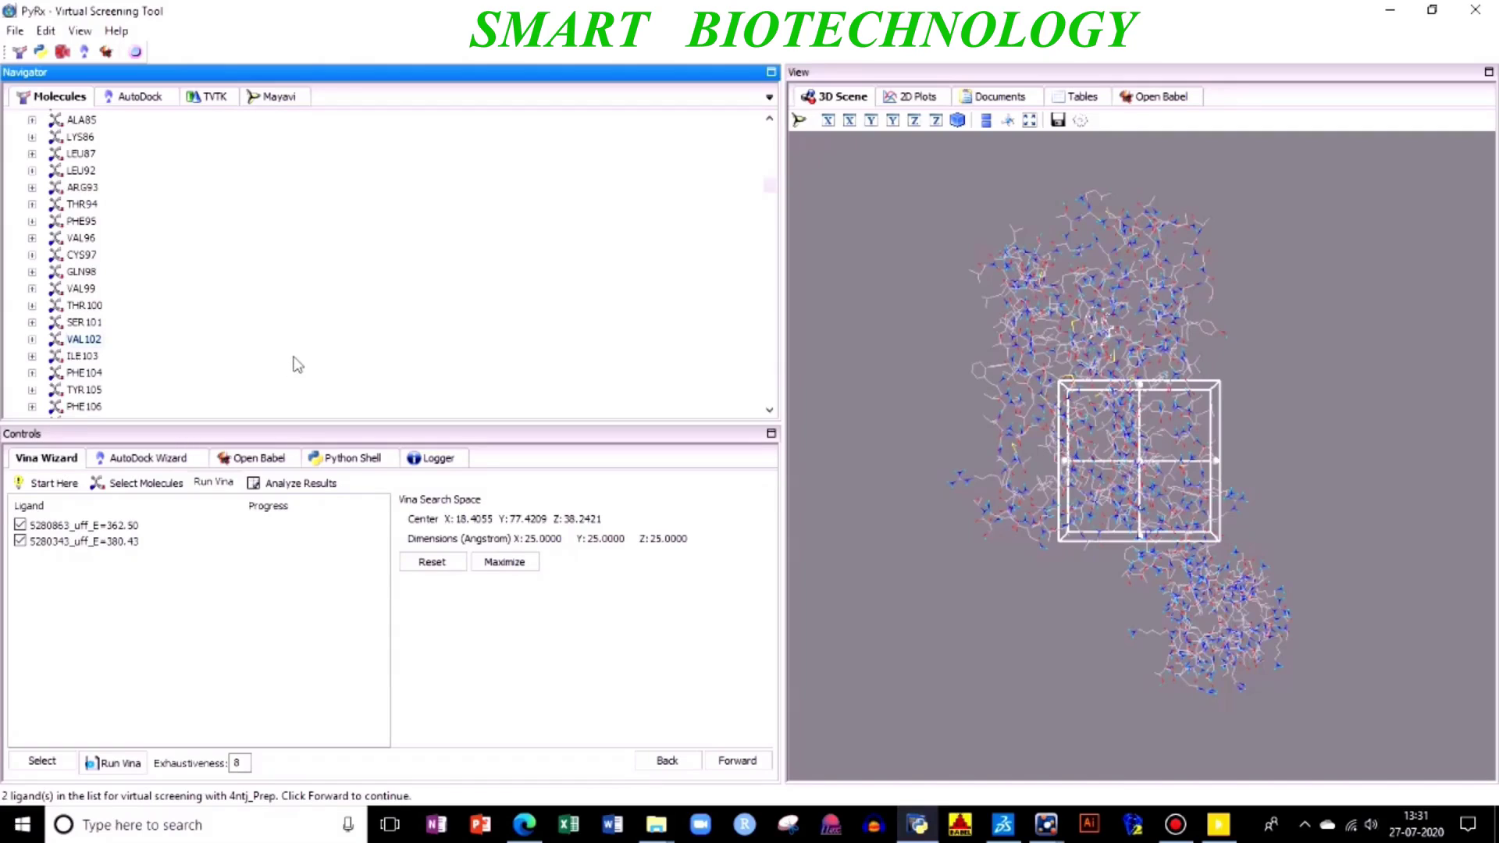
scroll(202, 335, down, 3)
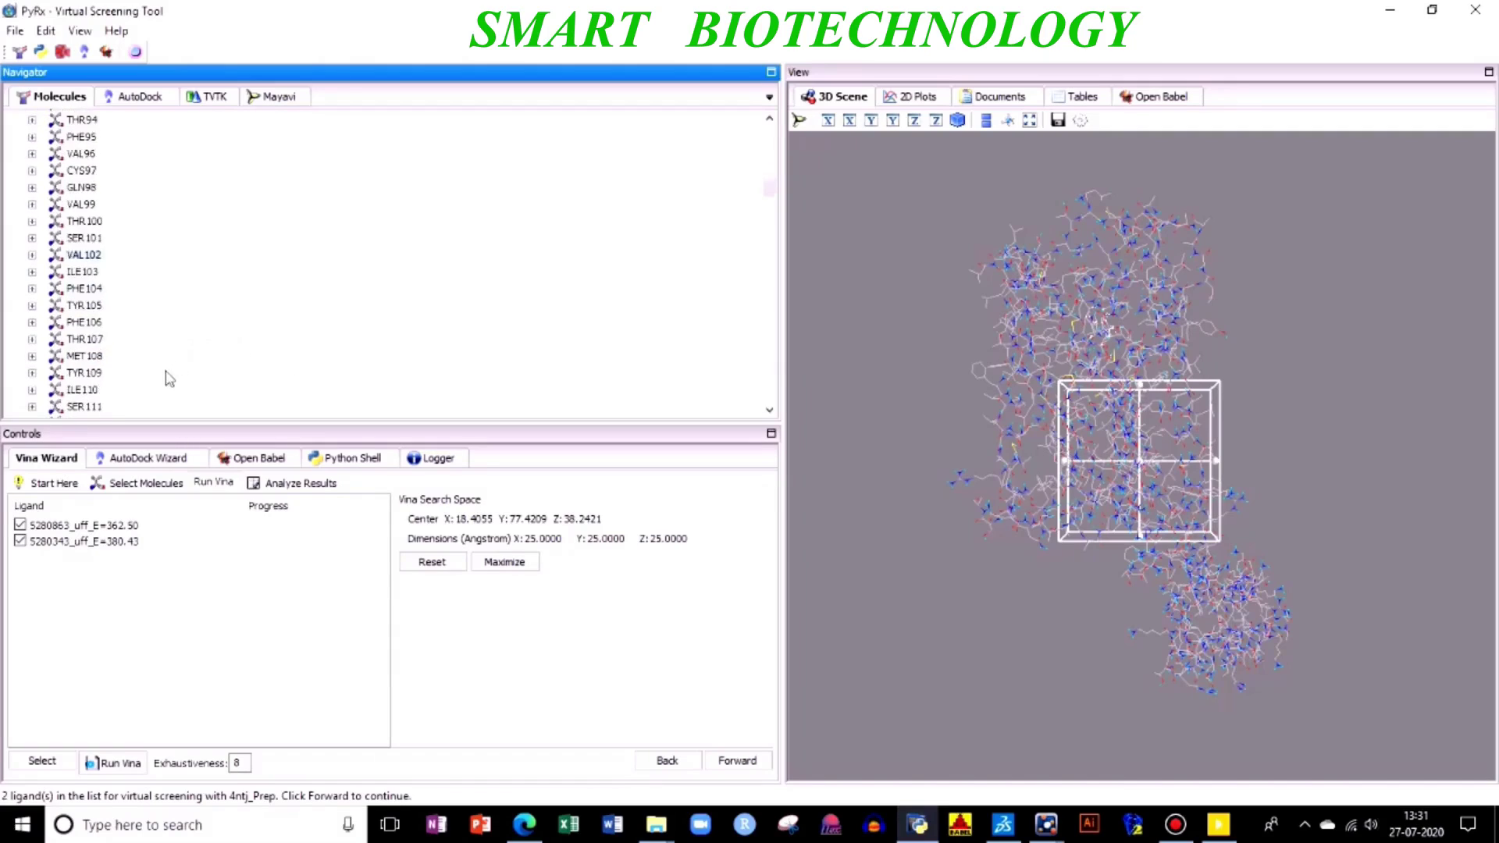
scroll(96, 380, down, 8)
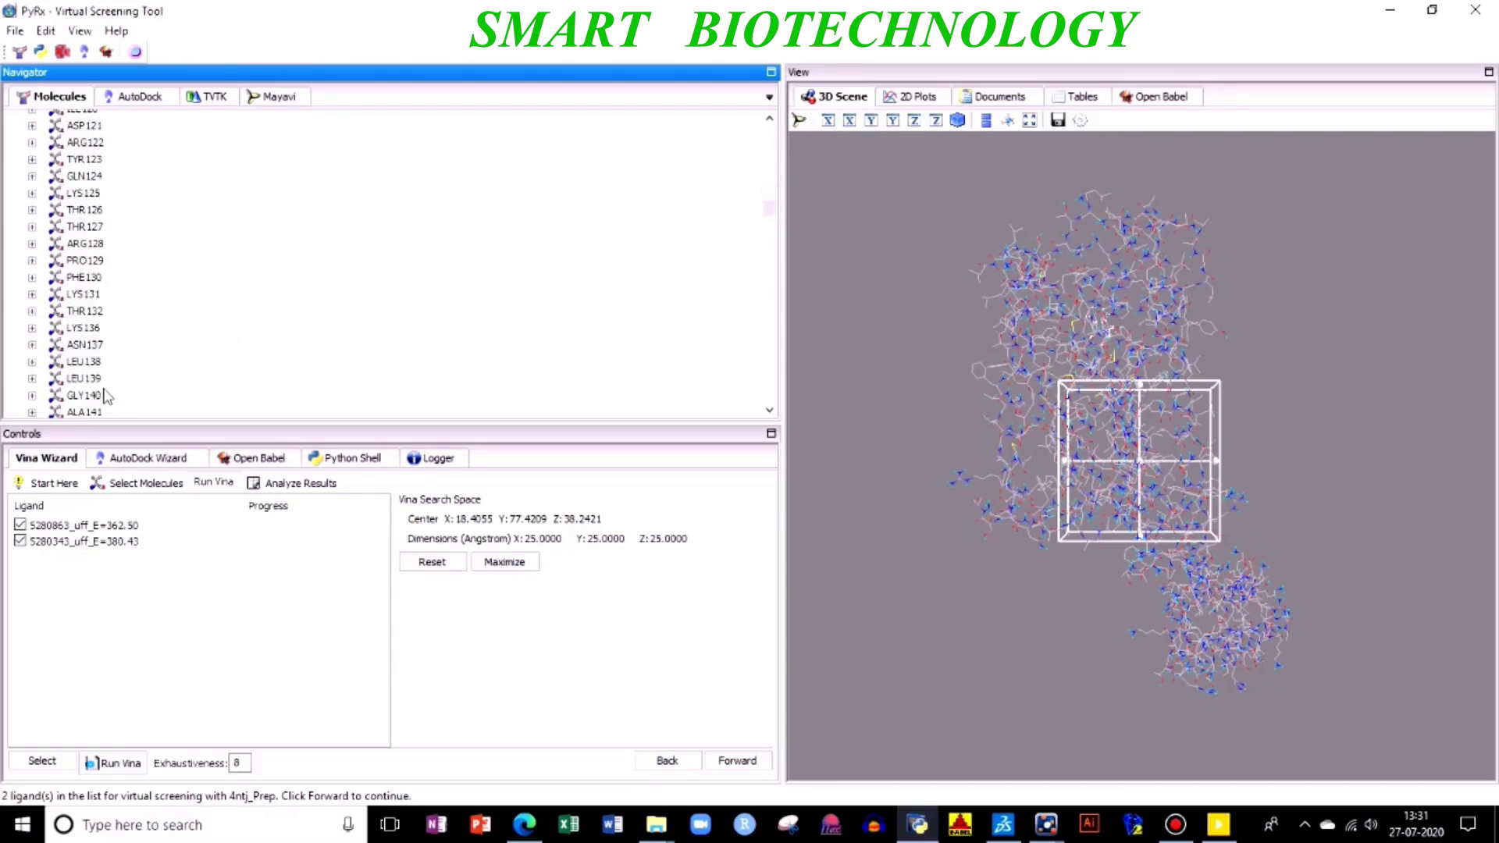
scroll(111, 394, down, 7)
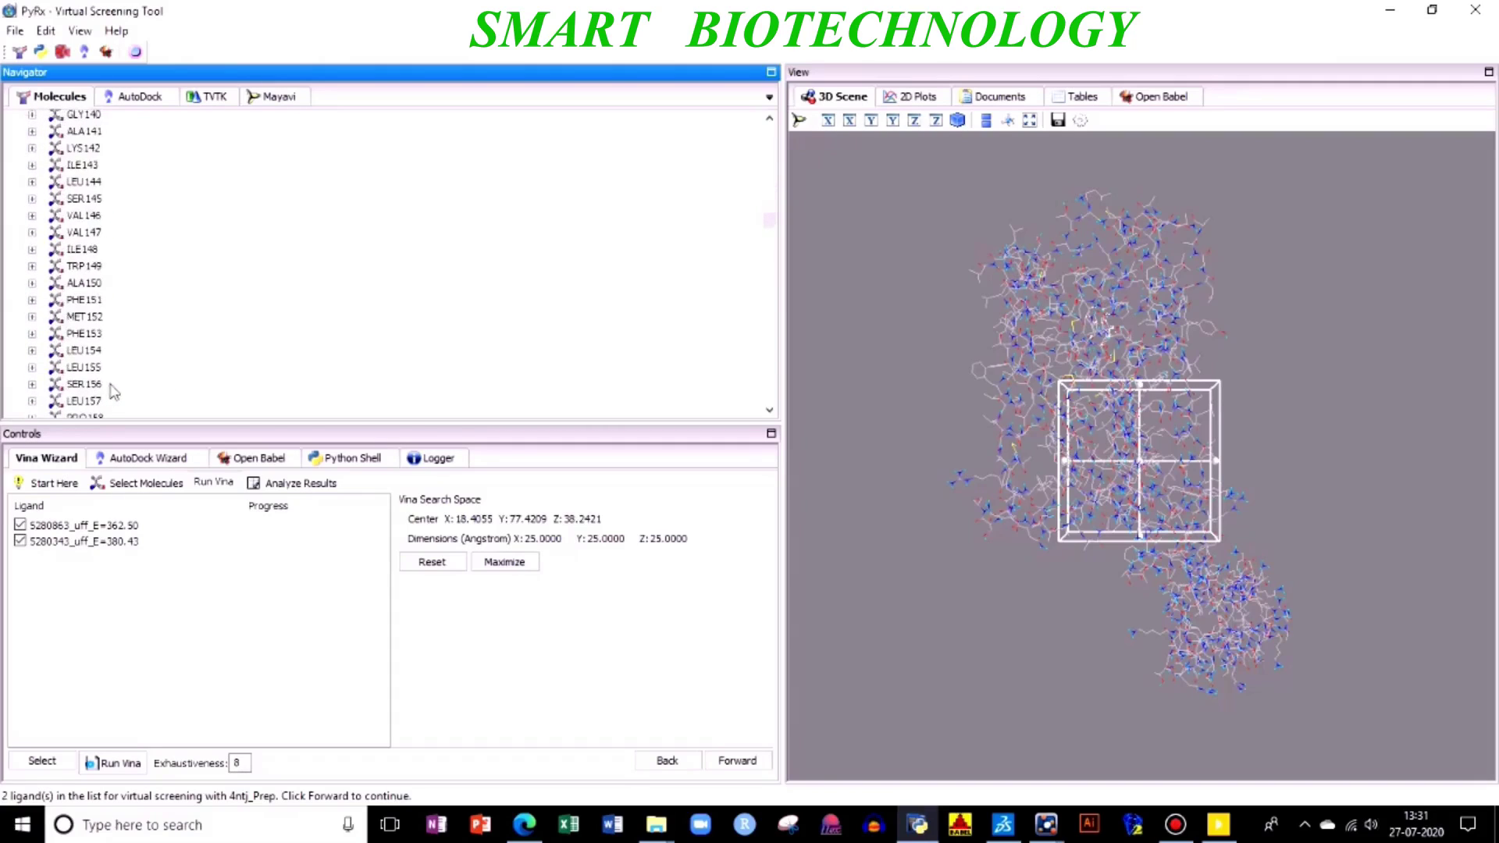
right_click(36, 364)
mouse_move(117, 370)
mouse_move(235, 370)
click(281, 373)
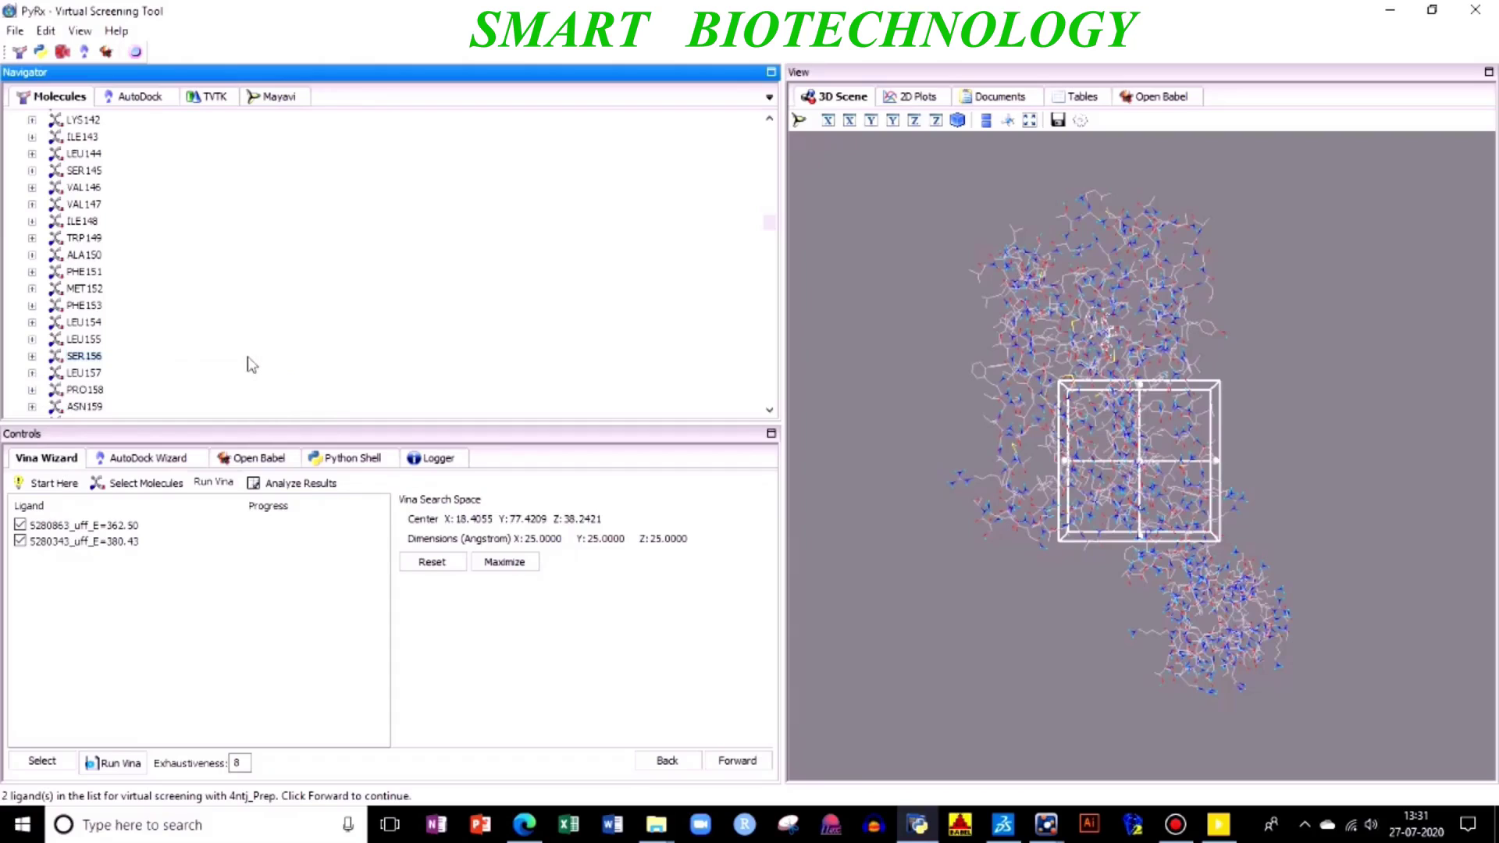
Label the atoms of a further residue and of LYS280.
scroll(242, 351, down, 16)
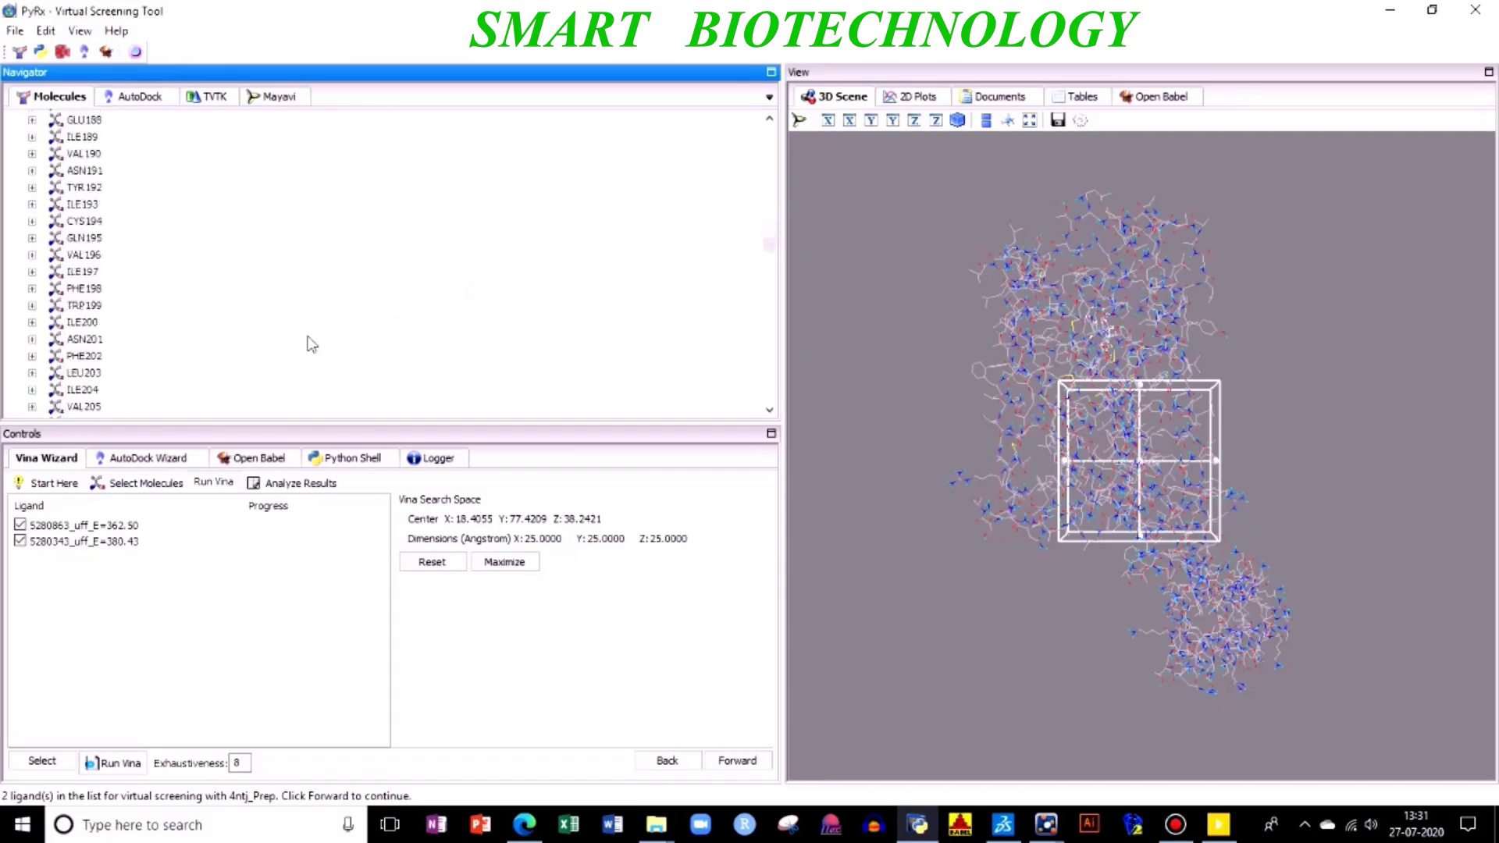
scroll(117, 408, down, 3)
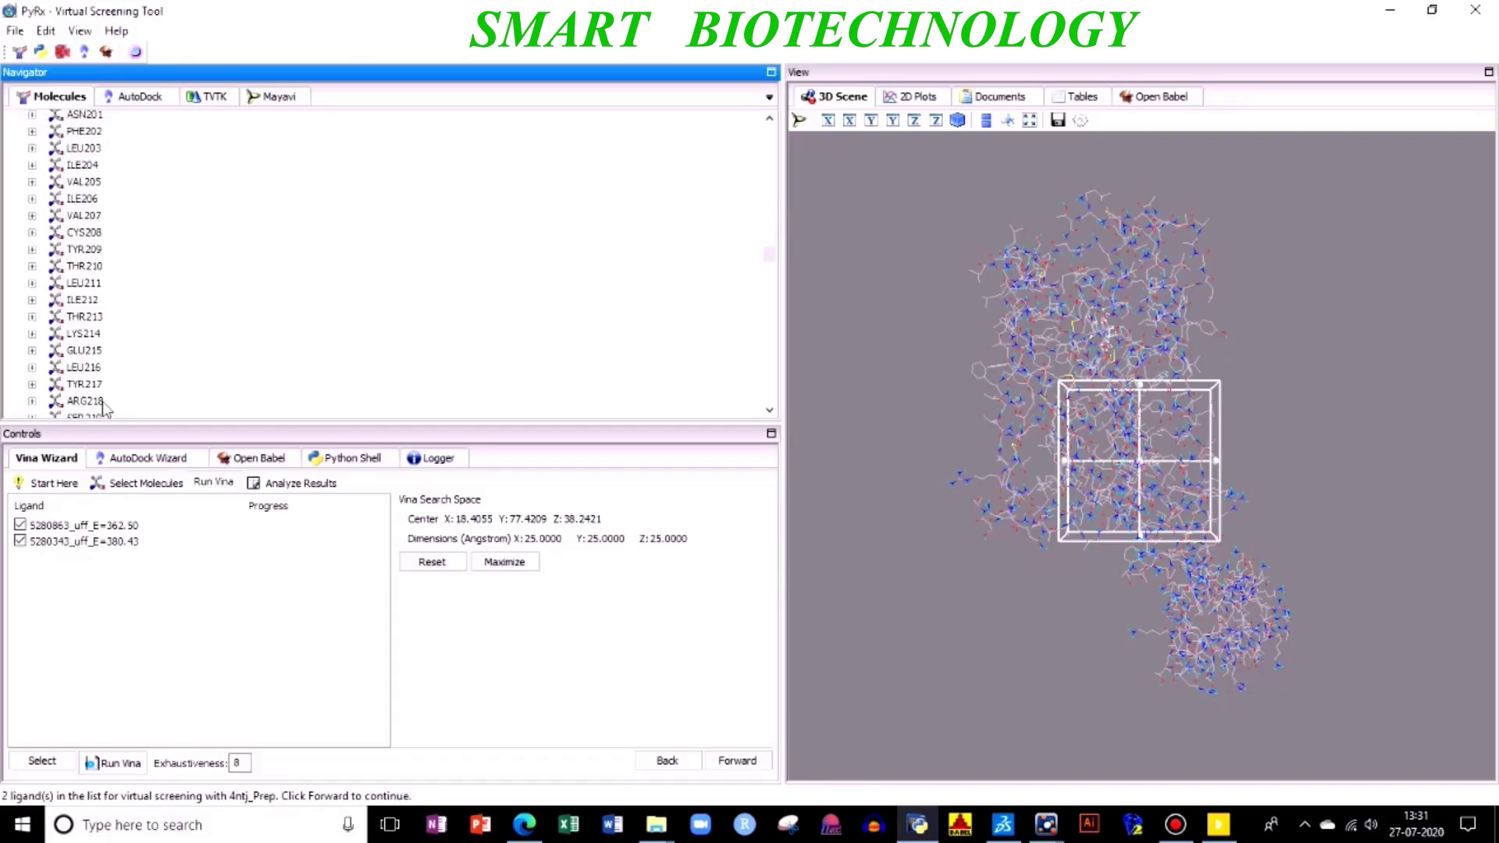
scroll(102, 408, down, 5)
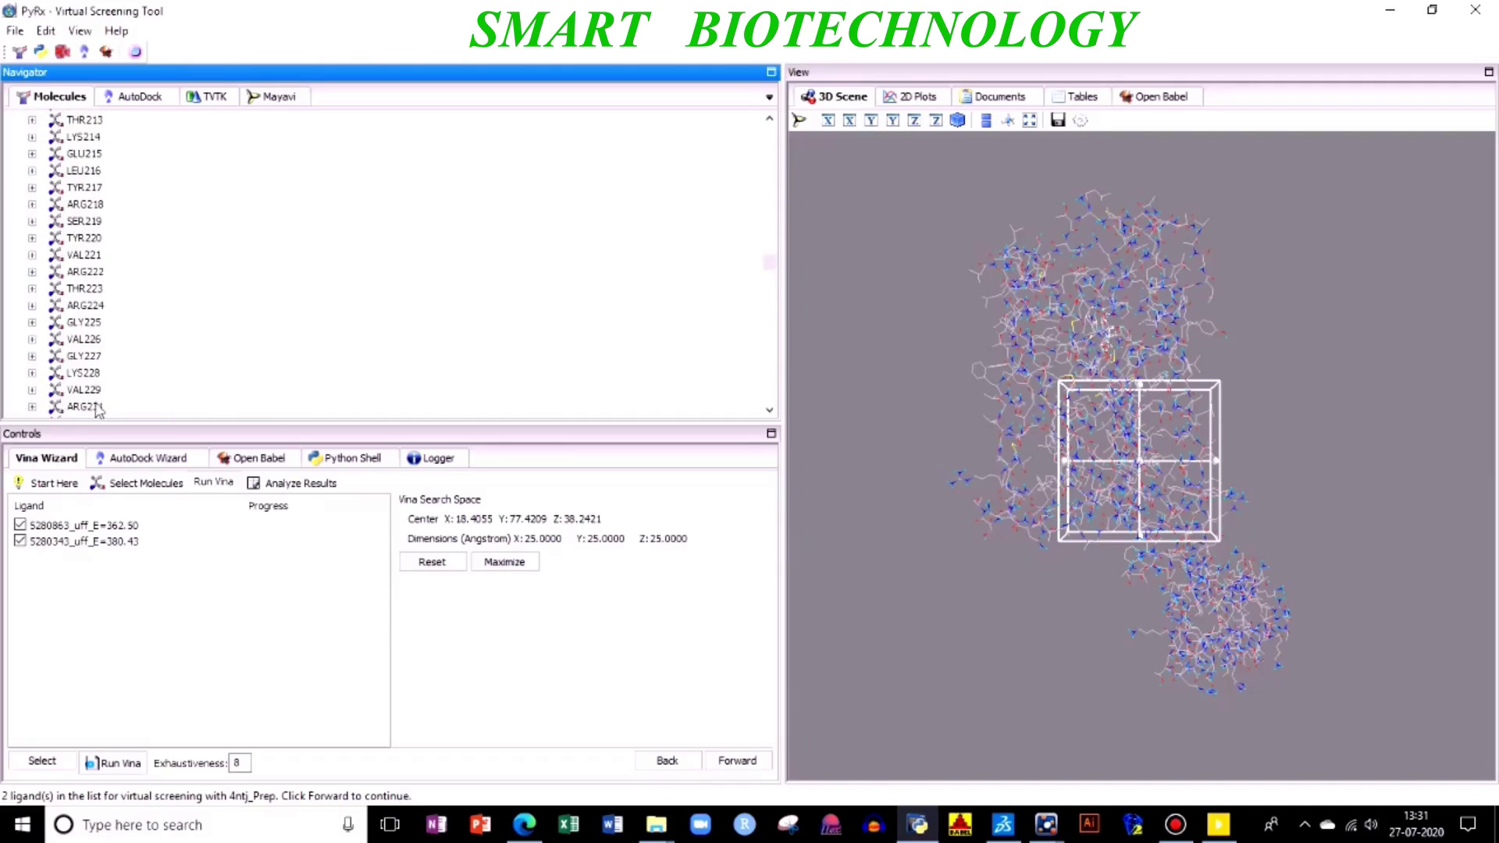
scroll(93, 404, down, 14)
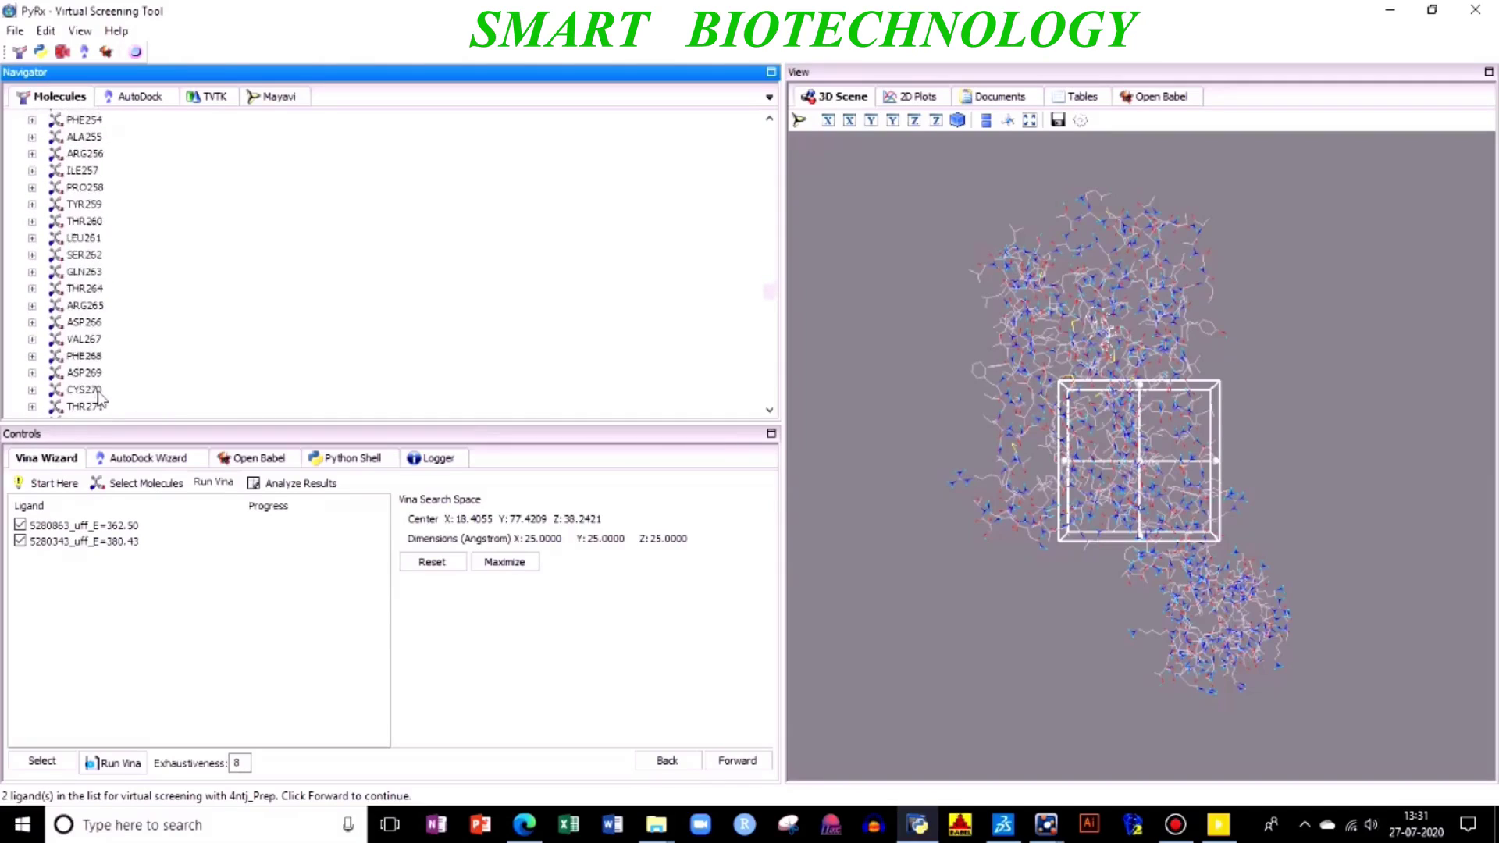
scroll(101, 403, down, 2)
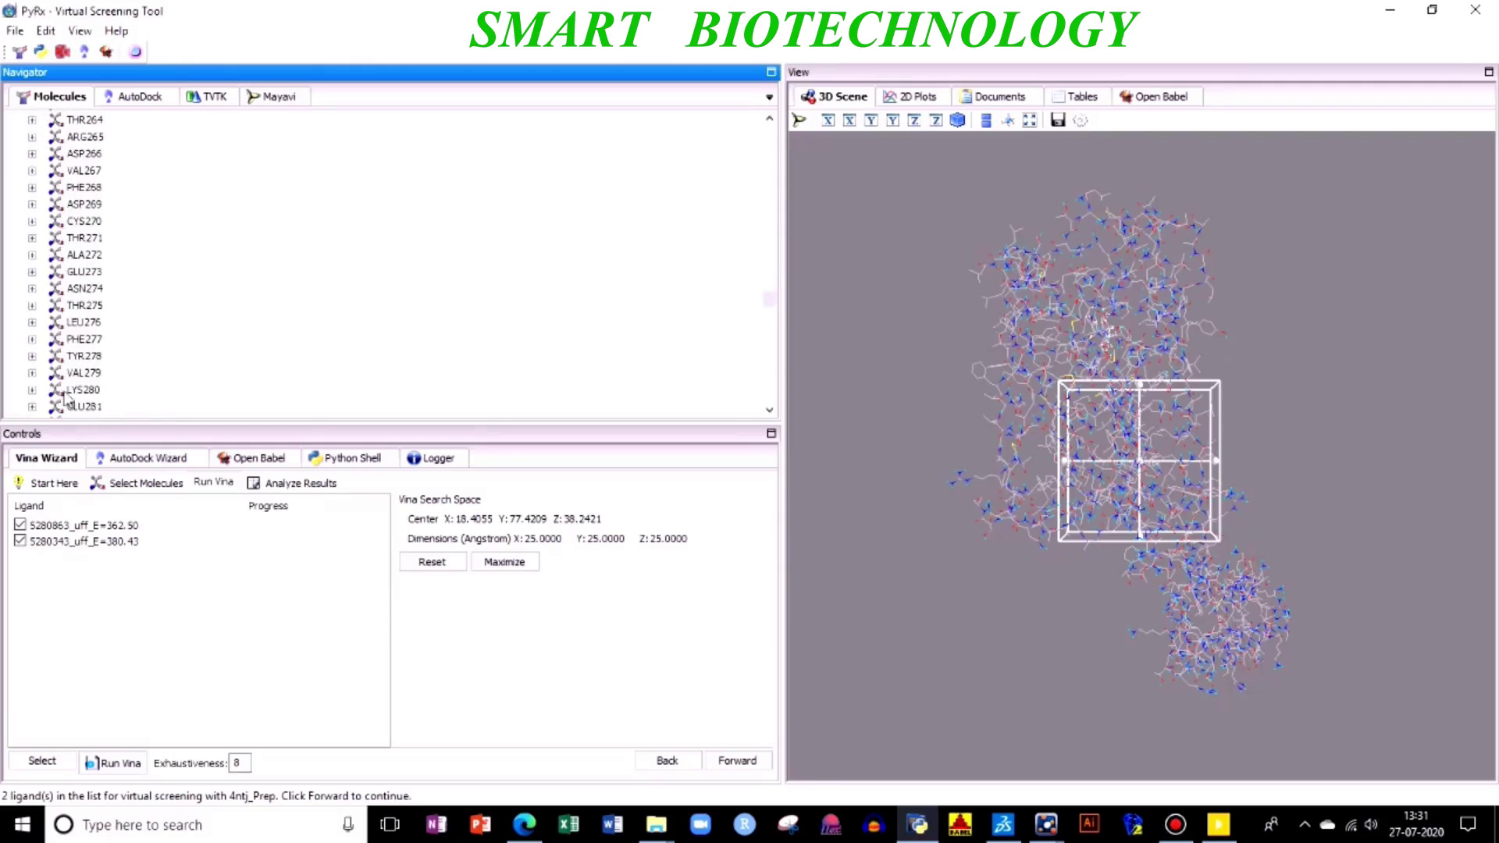
right_click(34, 381)
mouse_move(82, 390)
mouse_move(206, 389)
click(314, 390)
scroll(176, 377, up, 2)
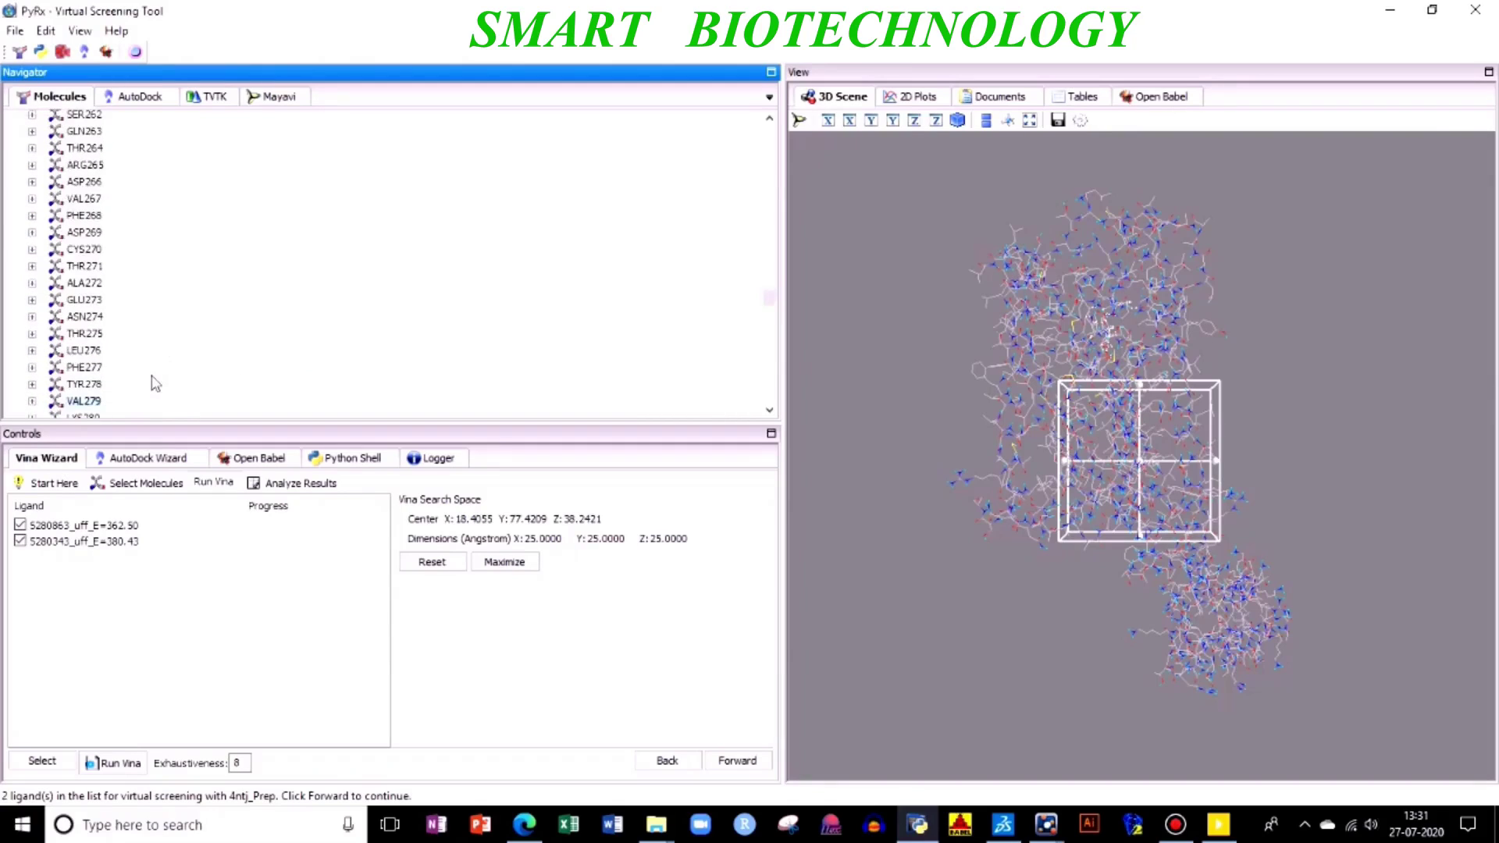
scroll(153, 378, down, 3)
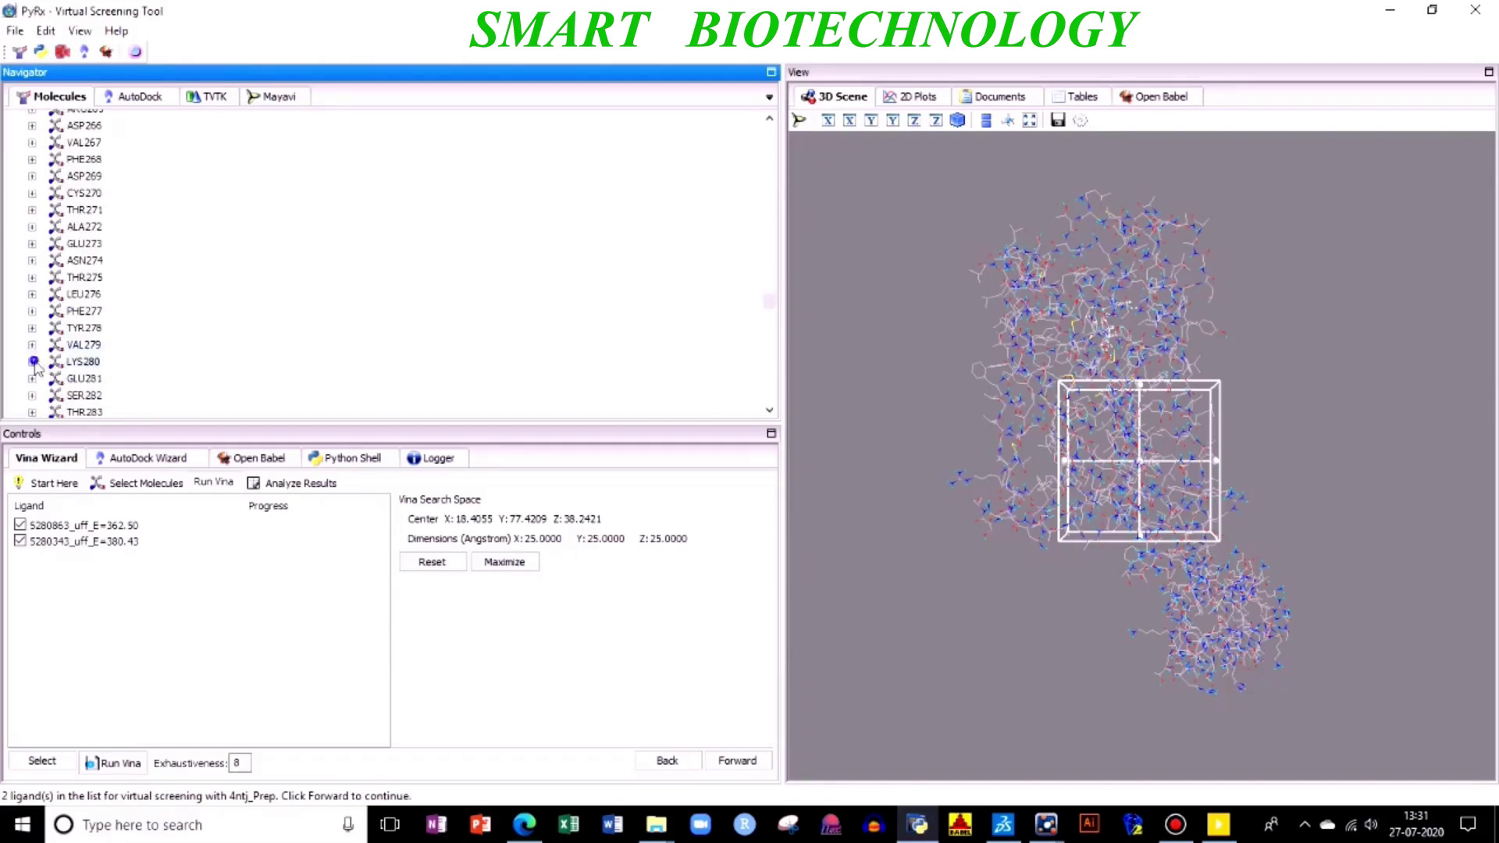
right_click(67, 364)
mouse_move(101, 370)
mouse_move(204, 372)
click(303, 373)
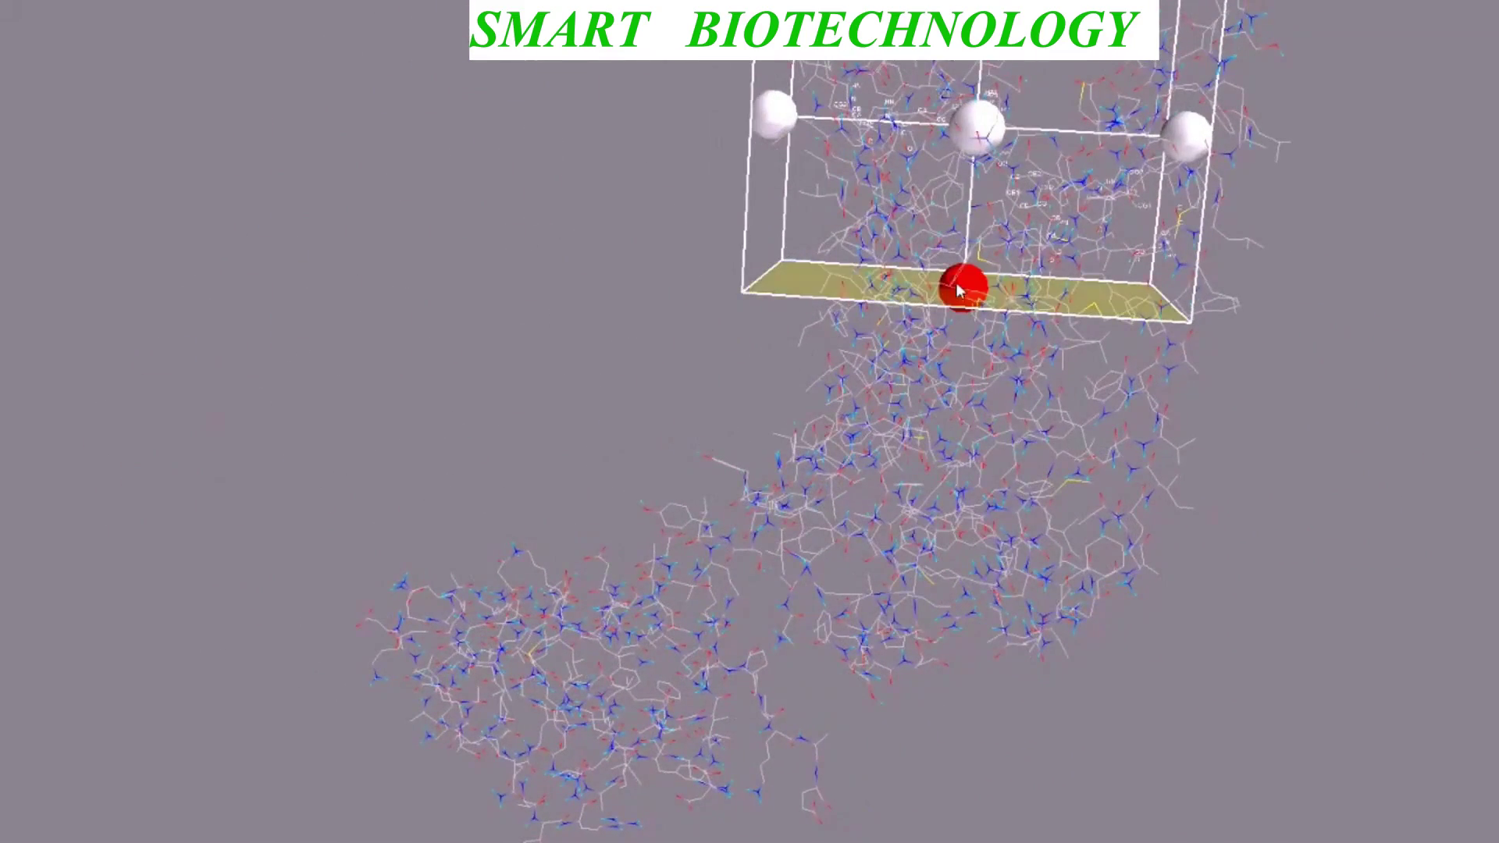
Check the search box around the protein and run Vina, giving best affinities -8.5 and -8.3 kcal/mol.
drag(669, 330, 801, 355)
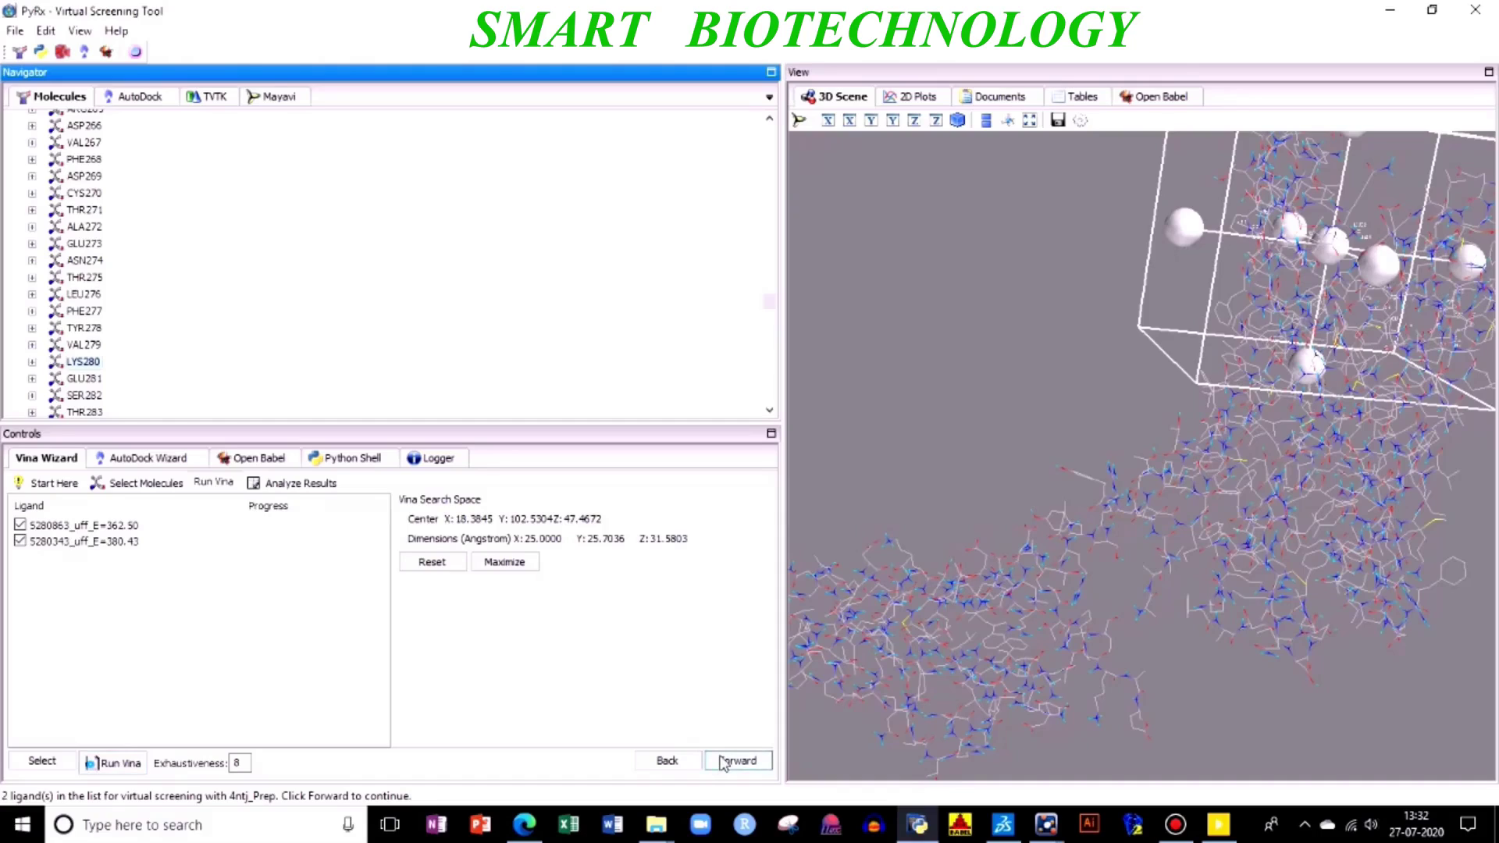
click(737, 761)
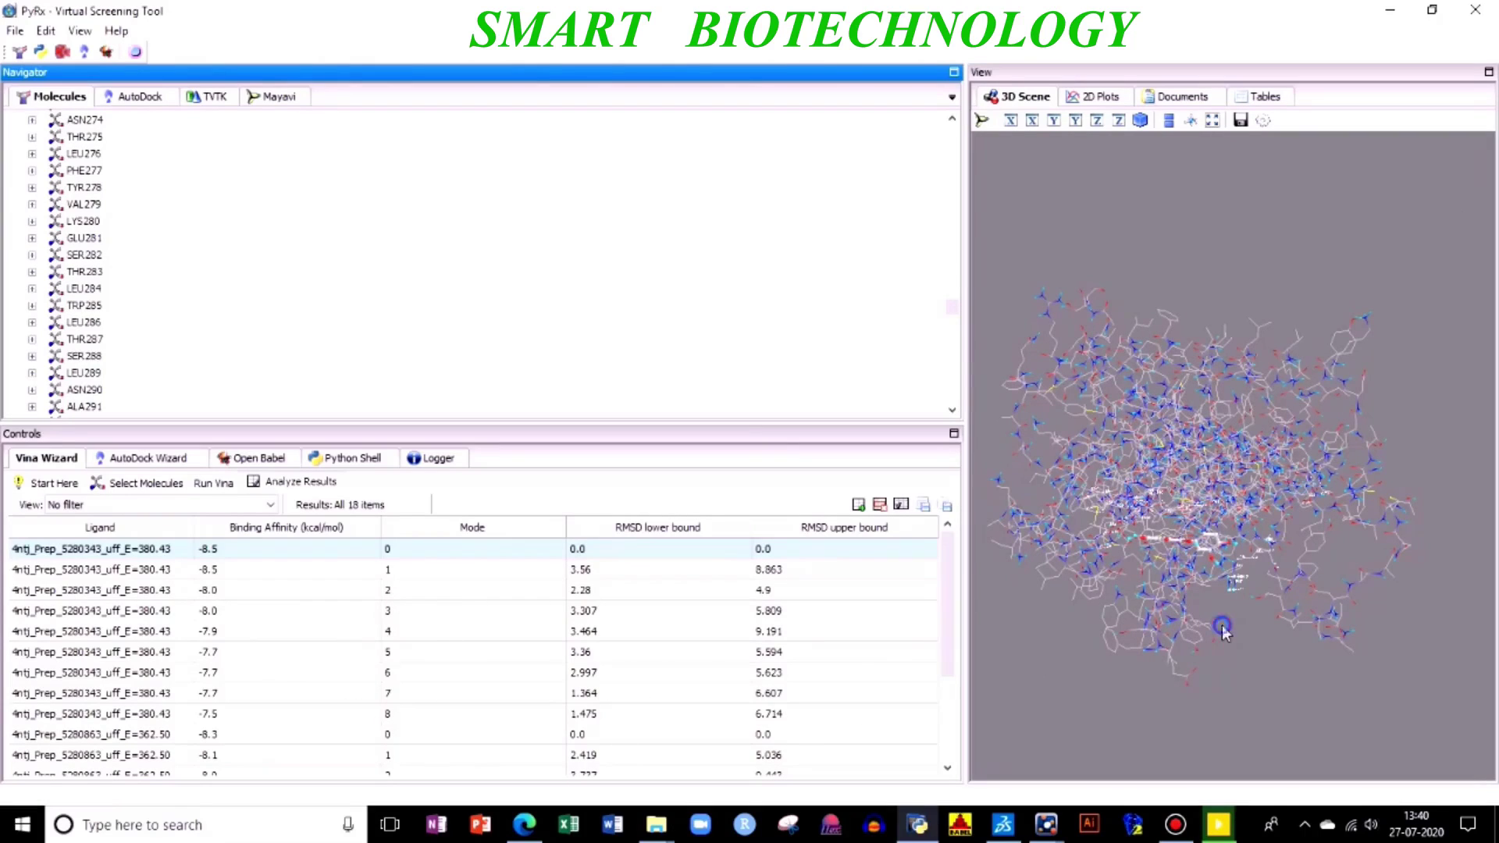
scroll(1214, 611, up, 5)
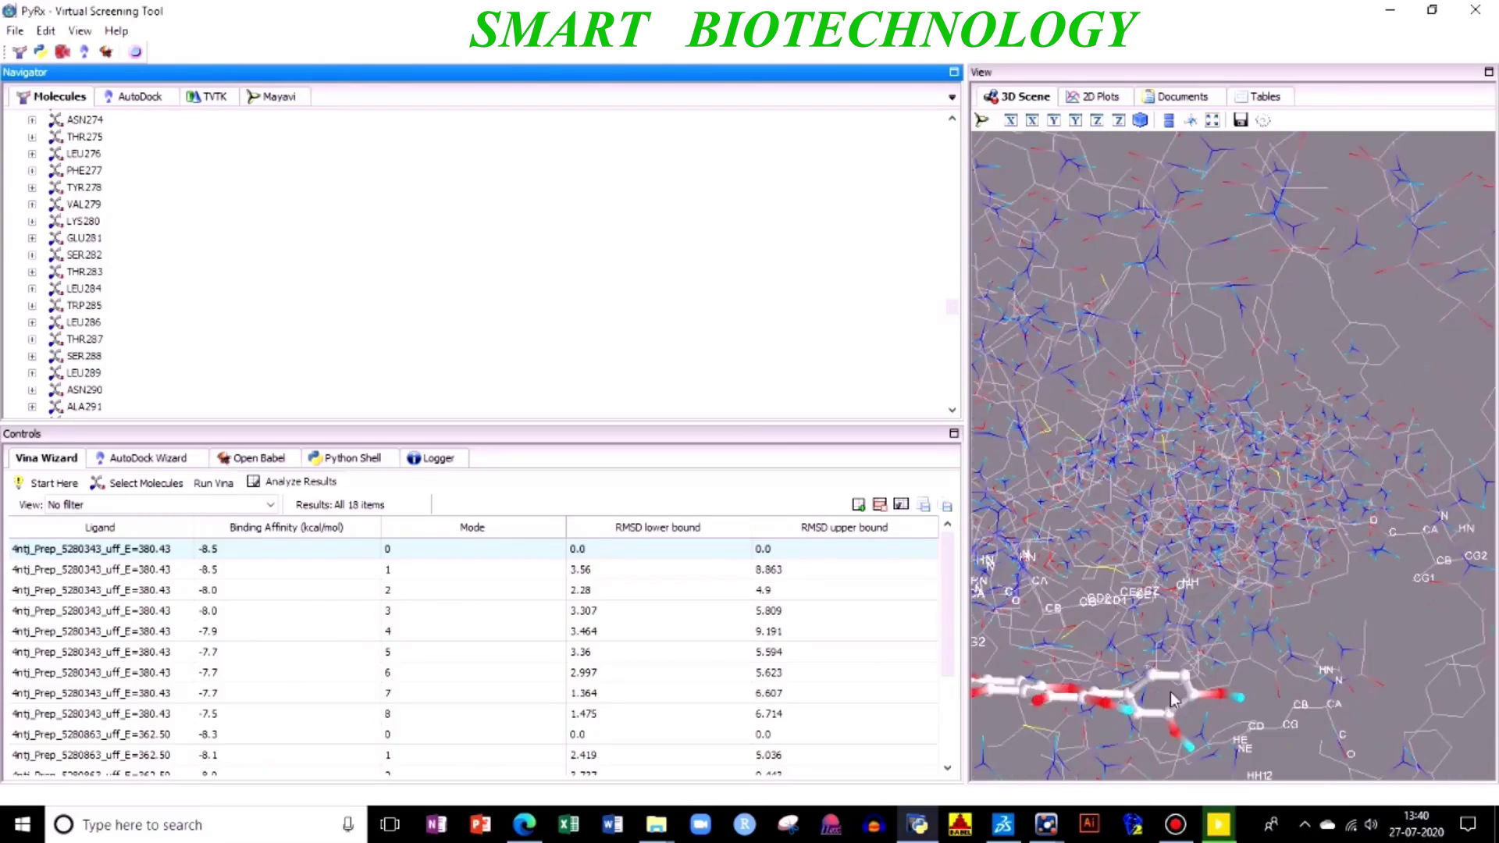
scroll(1173, 699, down, 5)
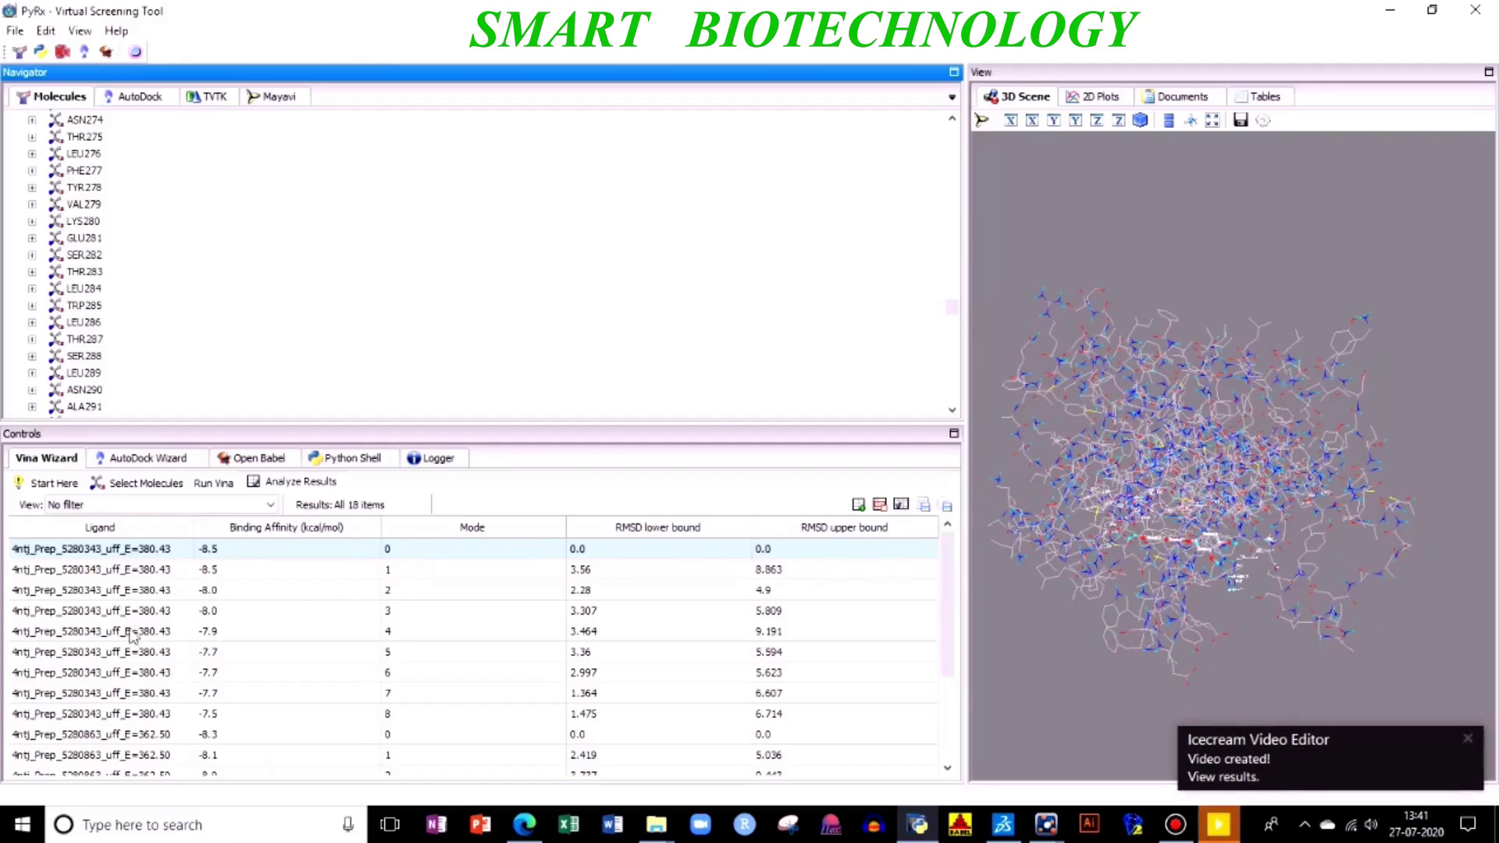
click(1467, 738)
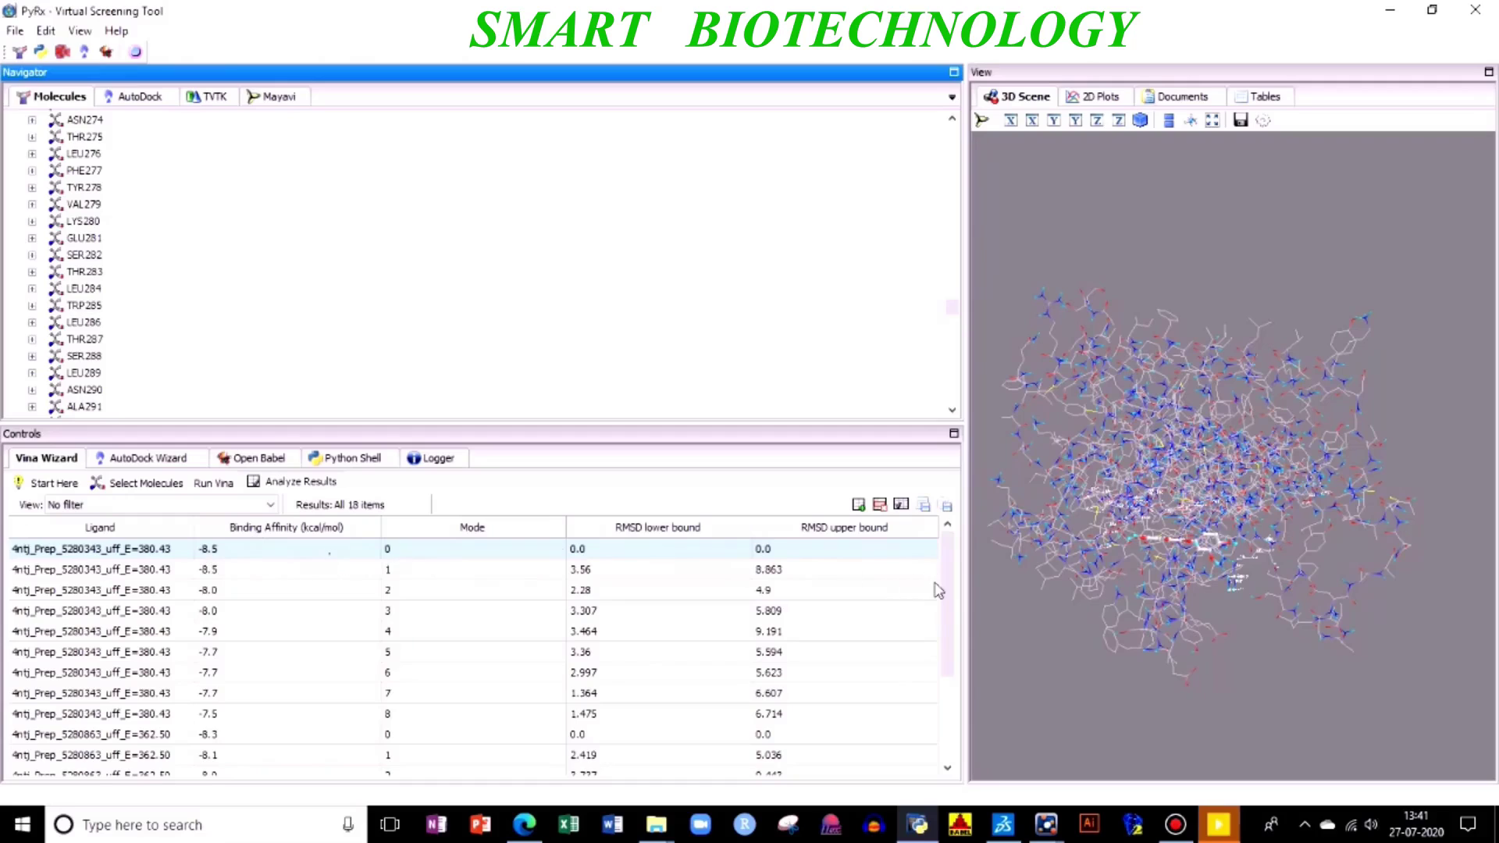
drag(946, 609, 946, 632)
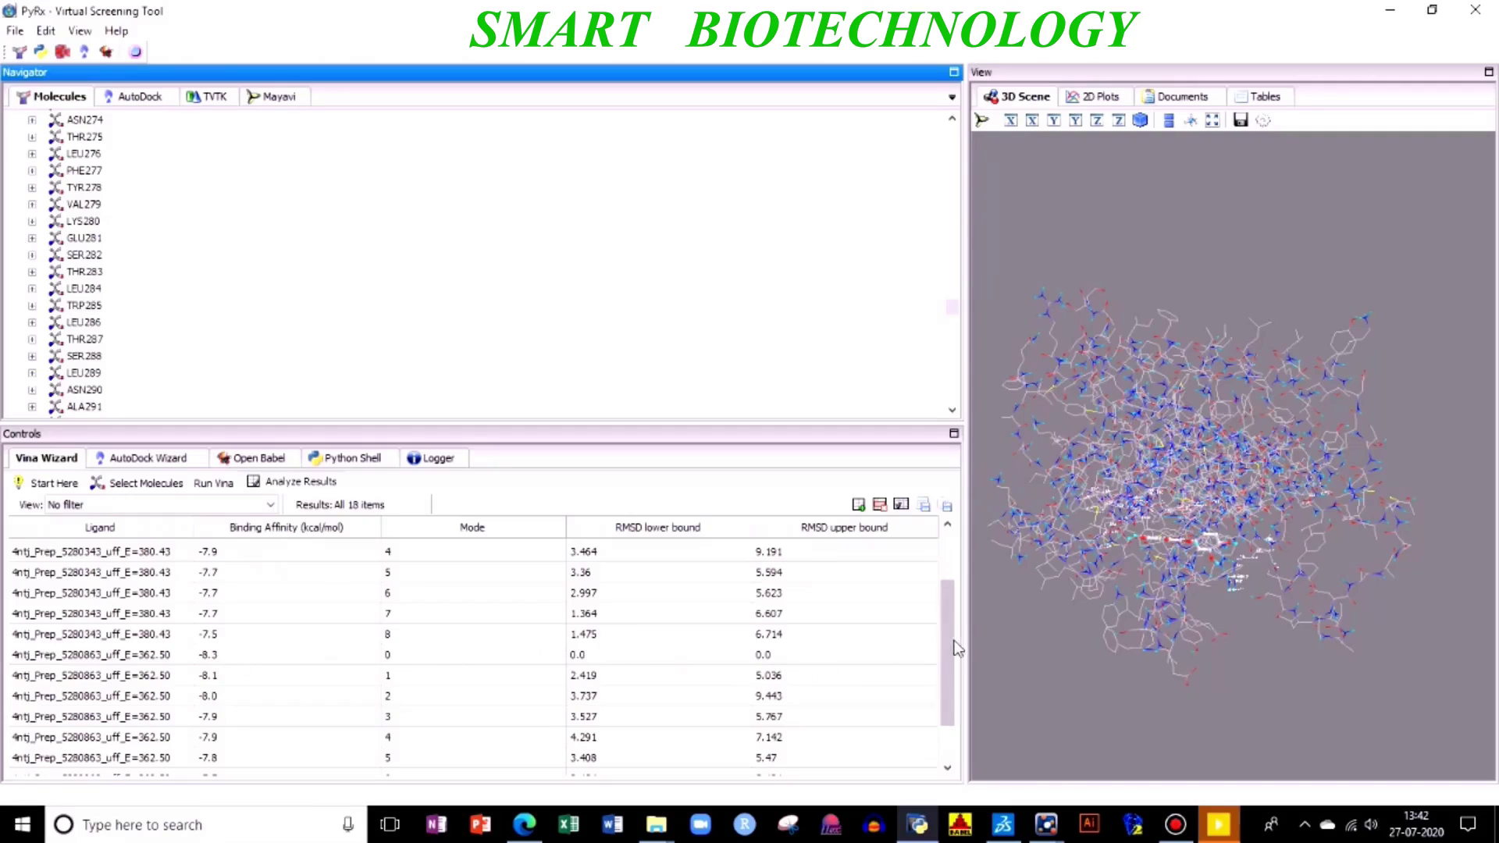
mouse_move(947, 636)
mouse_down()
mouse_move(961, 593)
mouse_move(946, 579)
mouse_move(949, 697)
mouse_move(954, 631)
mouse_up()
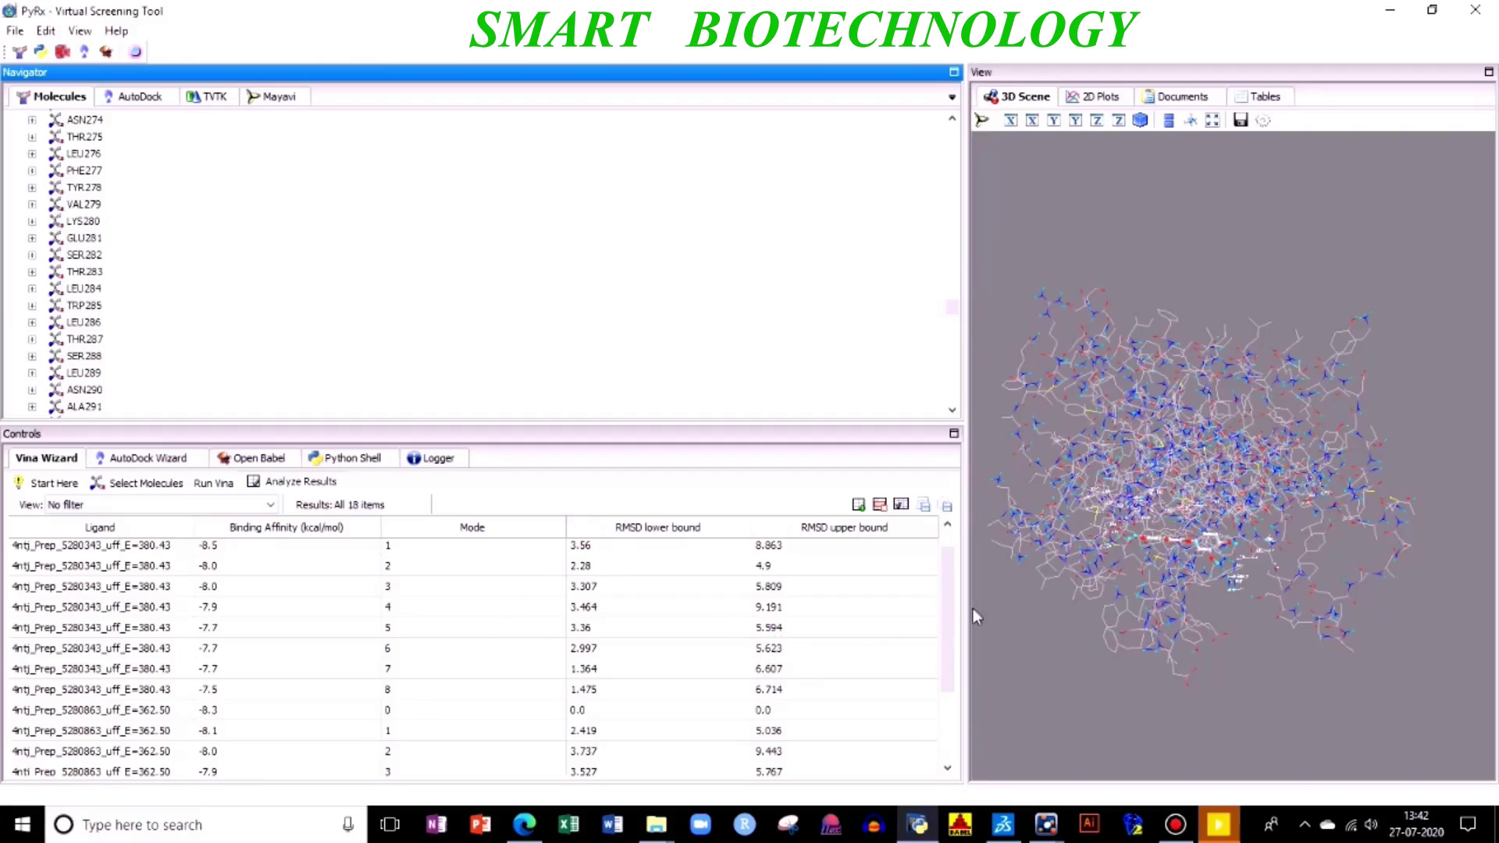
In File Explorer, go to .mgltools > PyRx > Macromolecules > 4ntj_Prep and select the 5280343 output file.
mouse_move(676, 828)
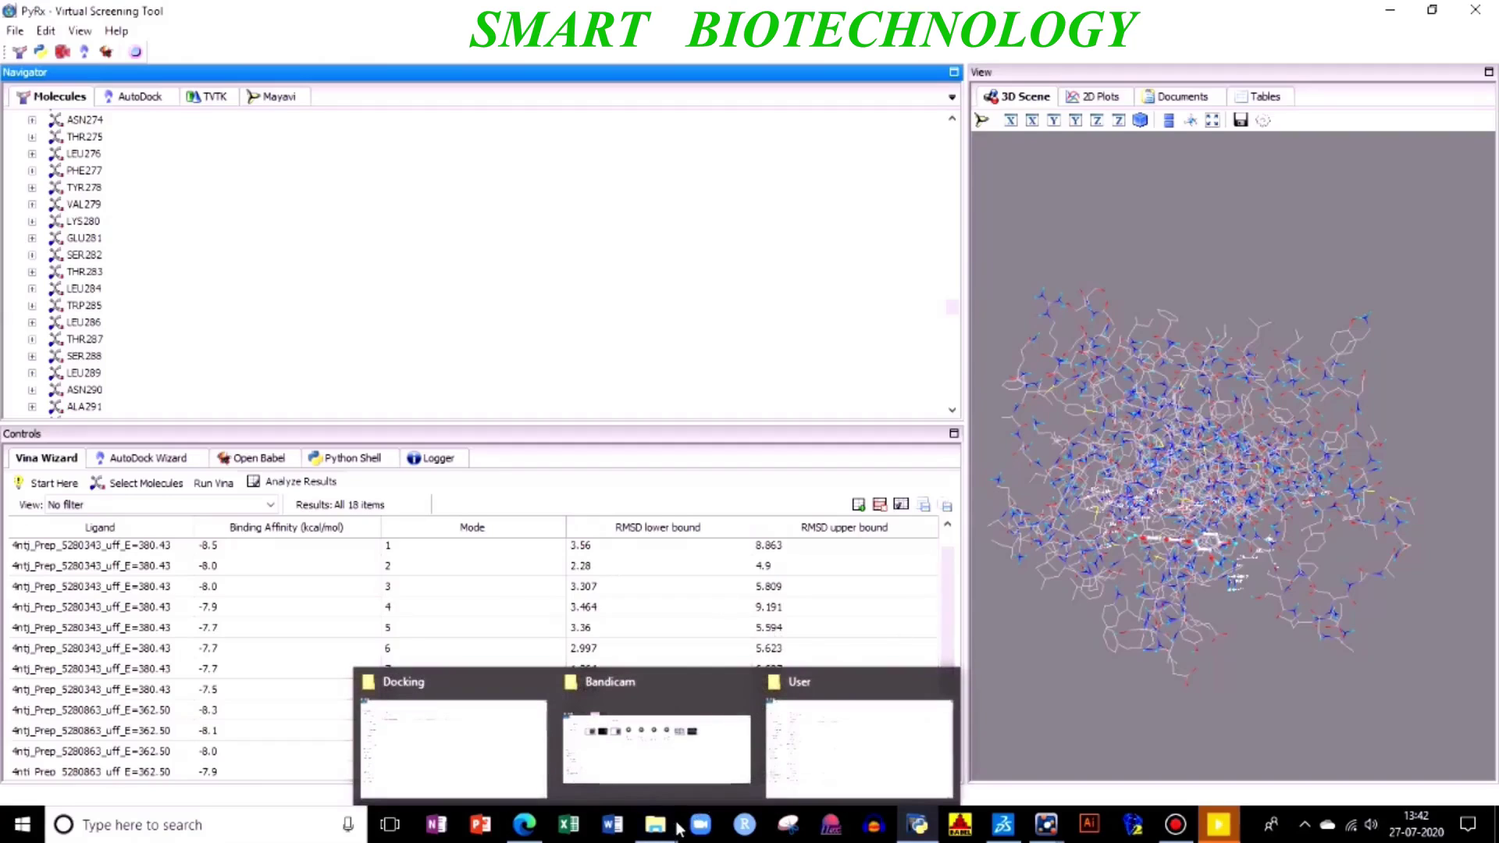
click(837, 761)
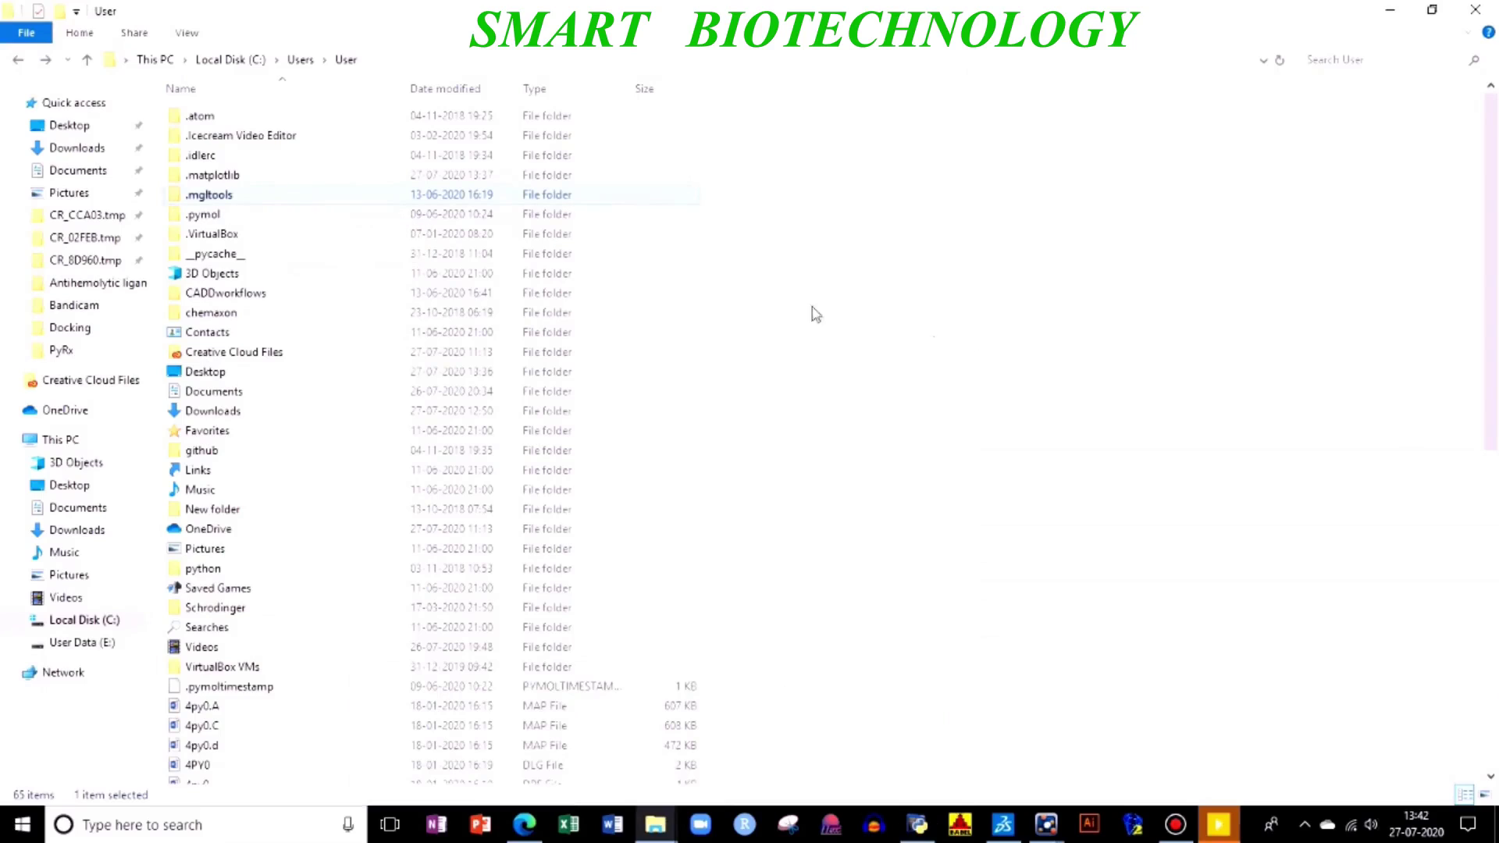
click(265, 196)
double_click(265, 196)
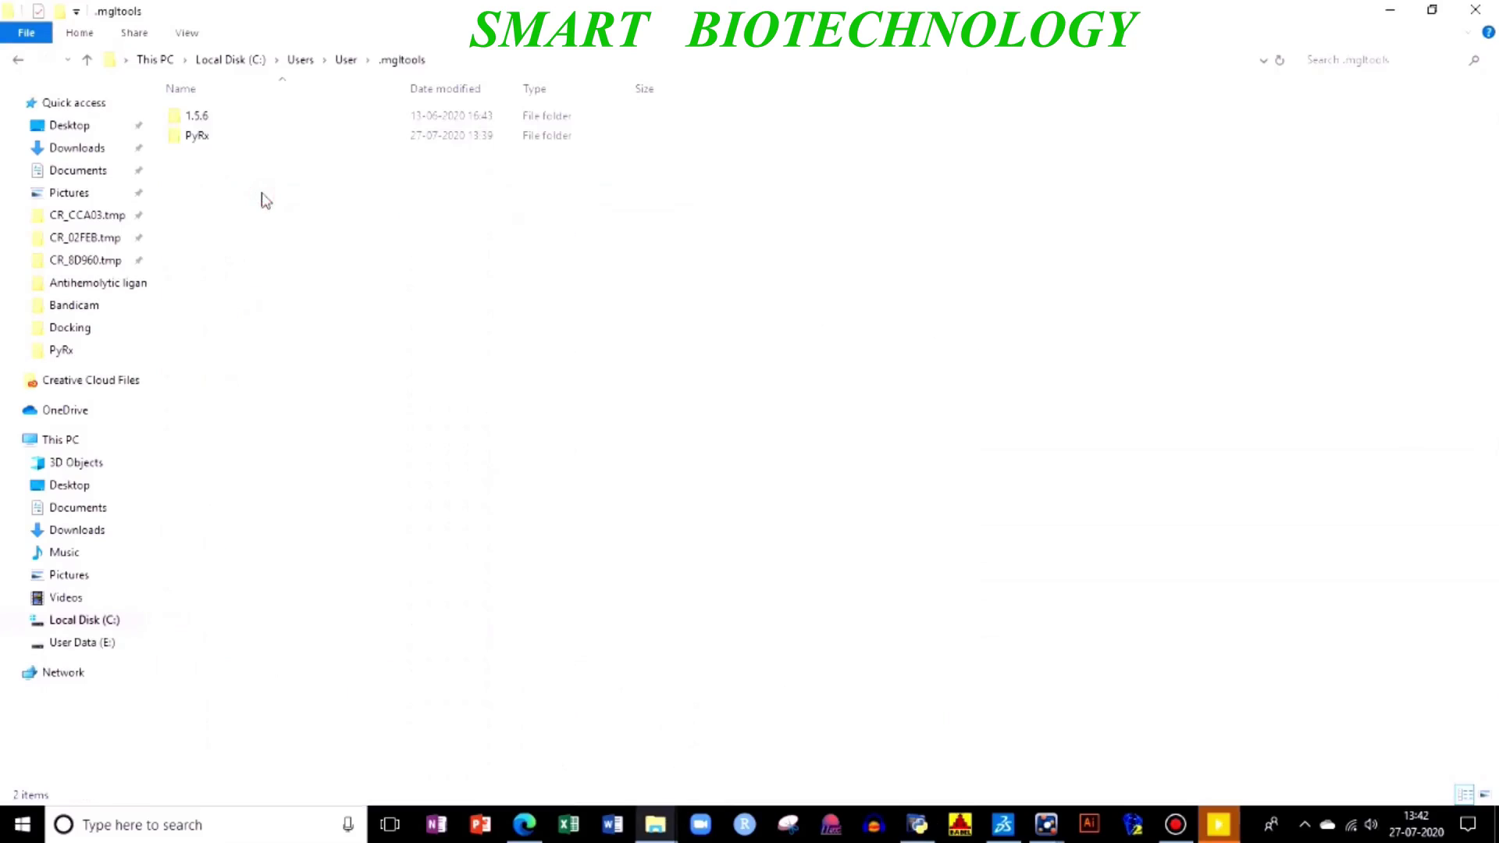
double_click(222, 137)
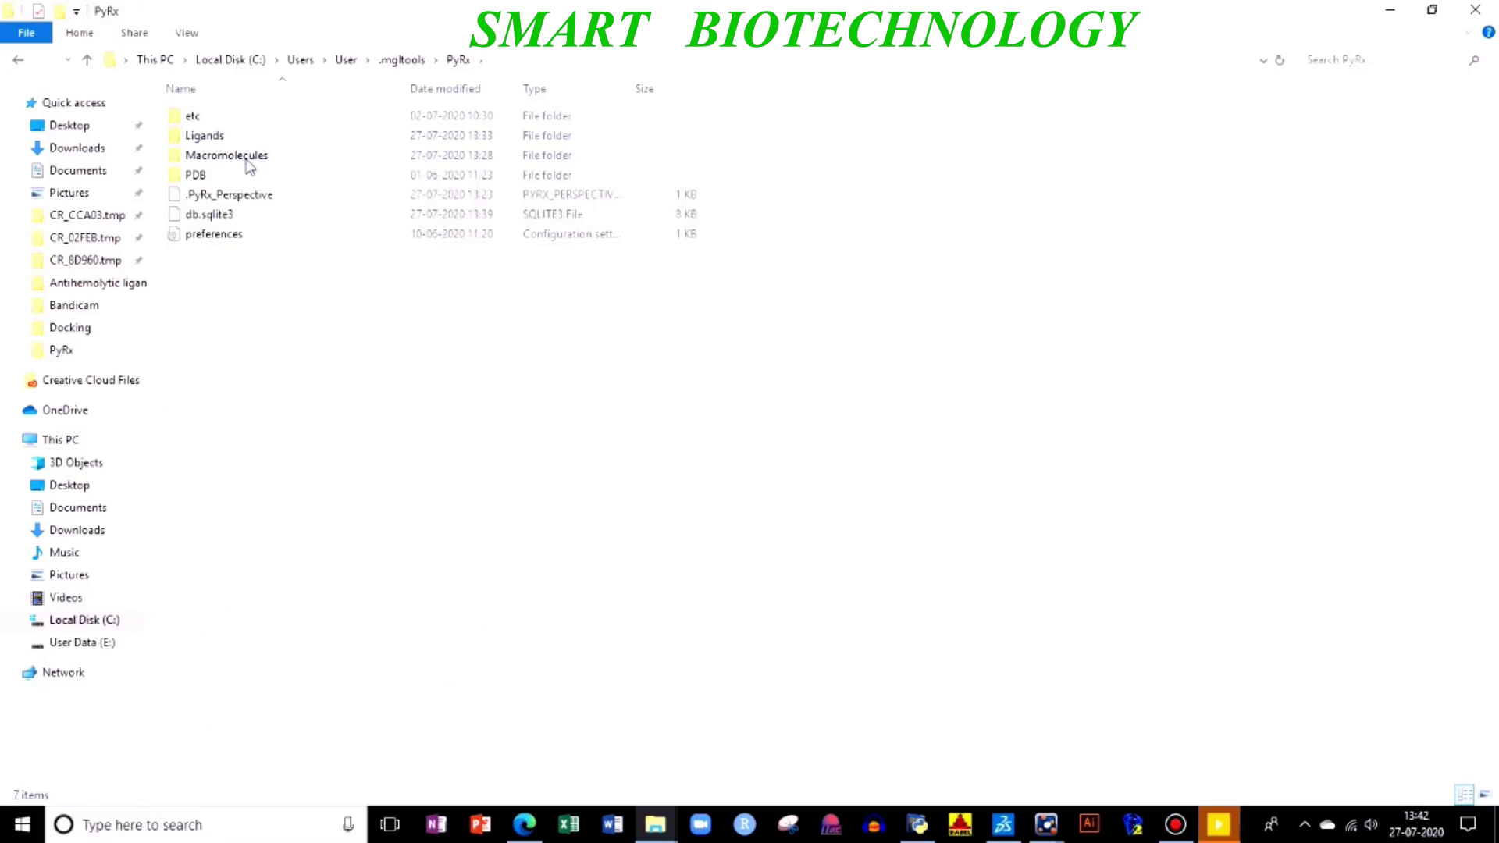
double_click(247, 160)
double_click(245, 119)
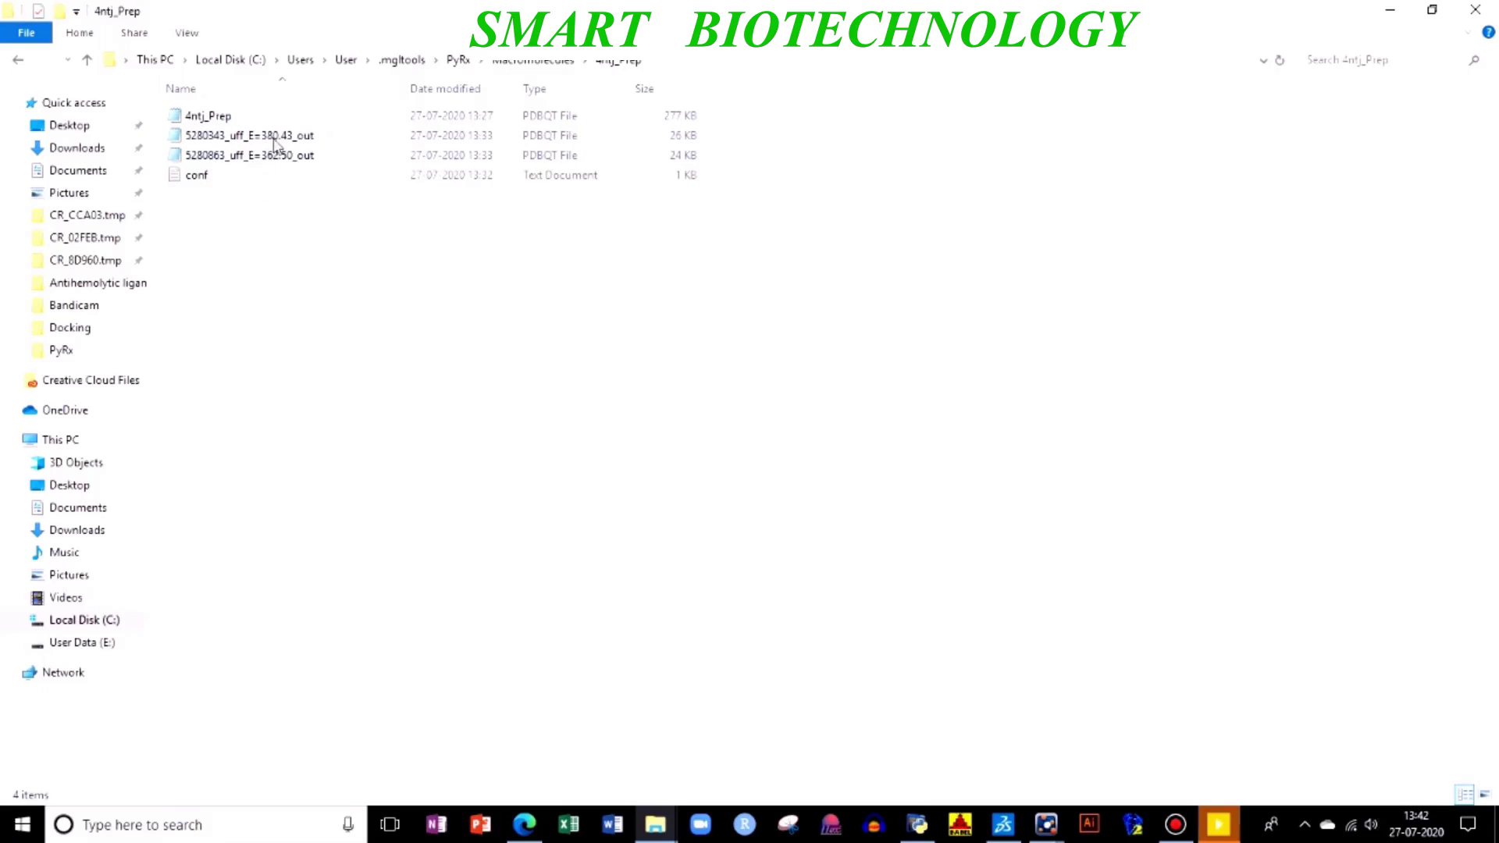
click(275, 137)
double_click(275, 138)
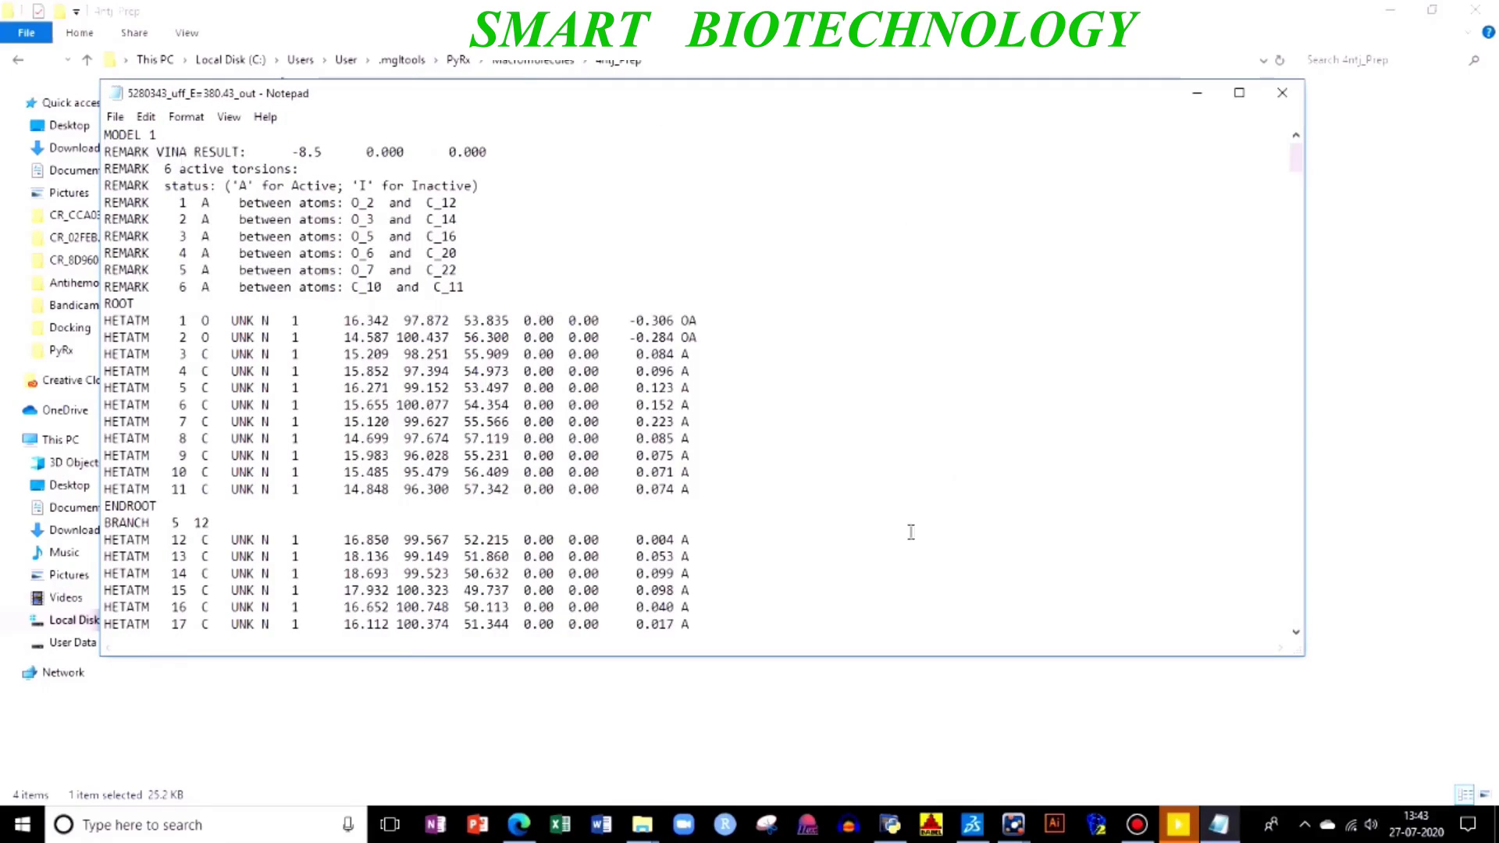
scroll(353, 177, down, 7)
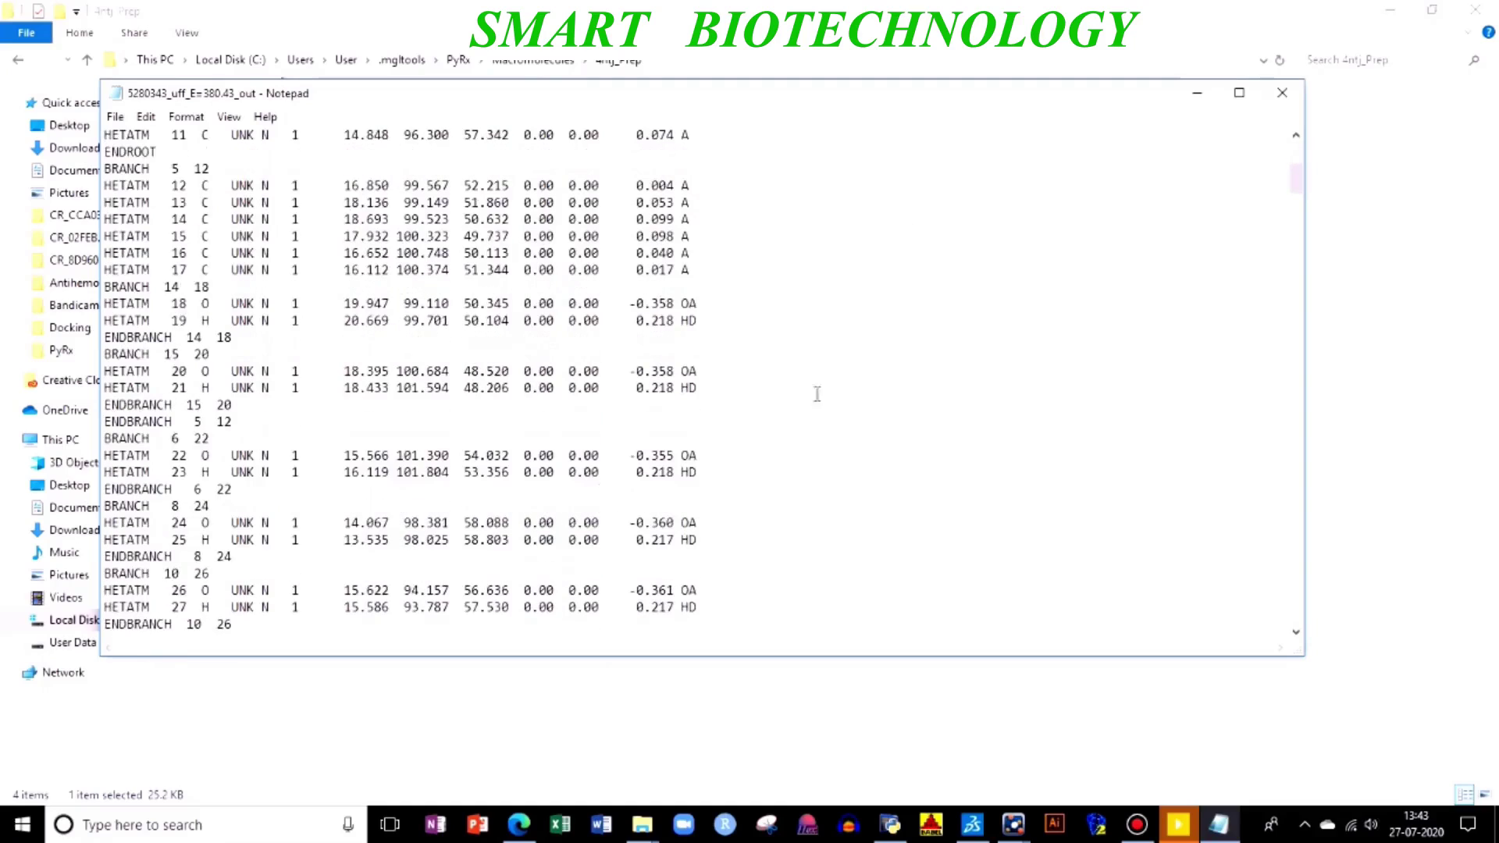
click(1282, 92)
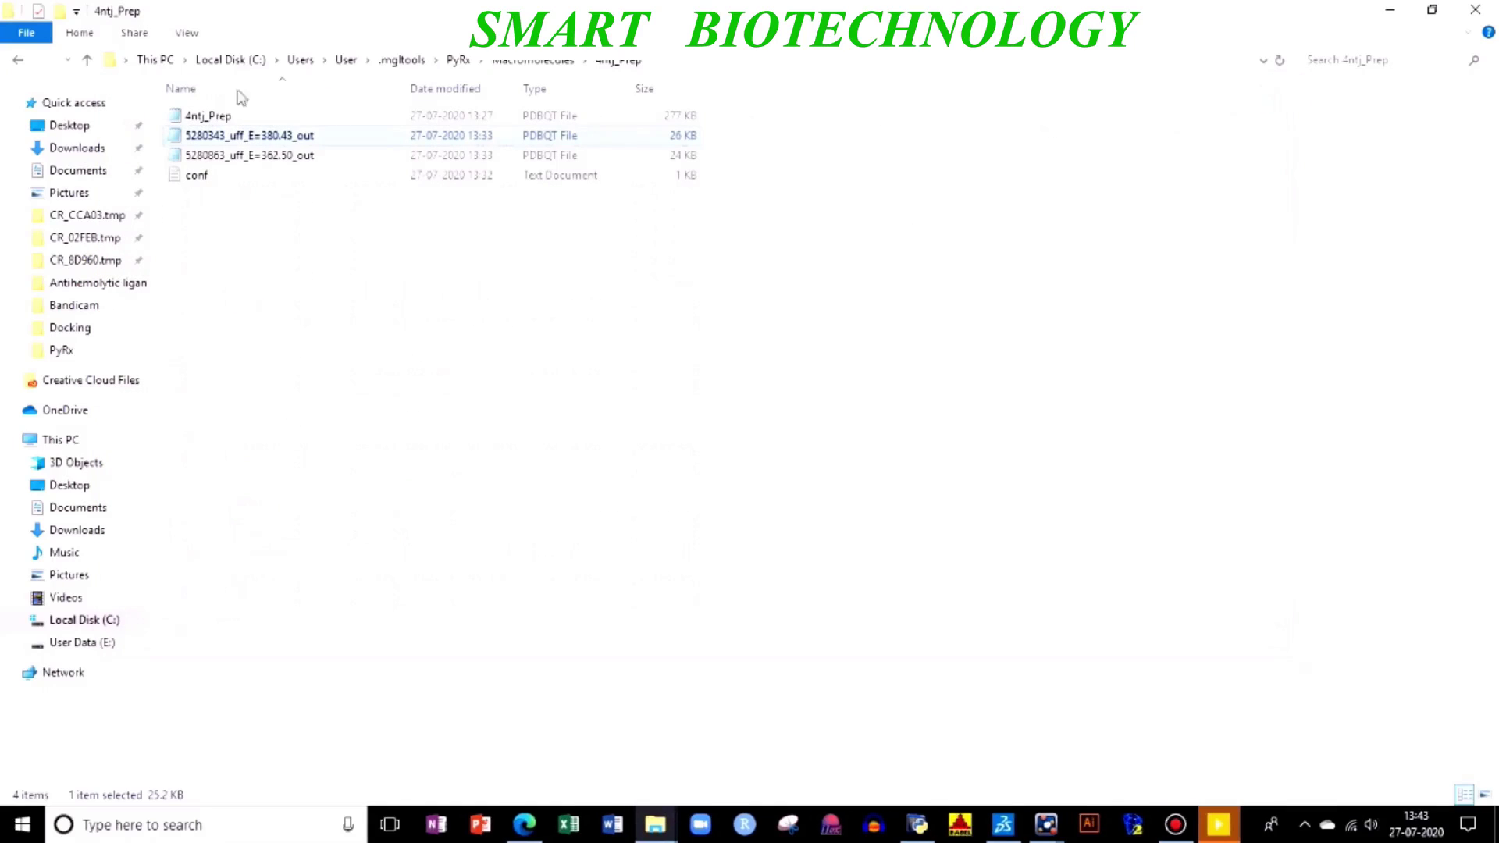
double_click(199, 117)
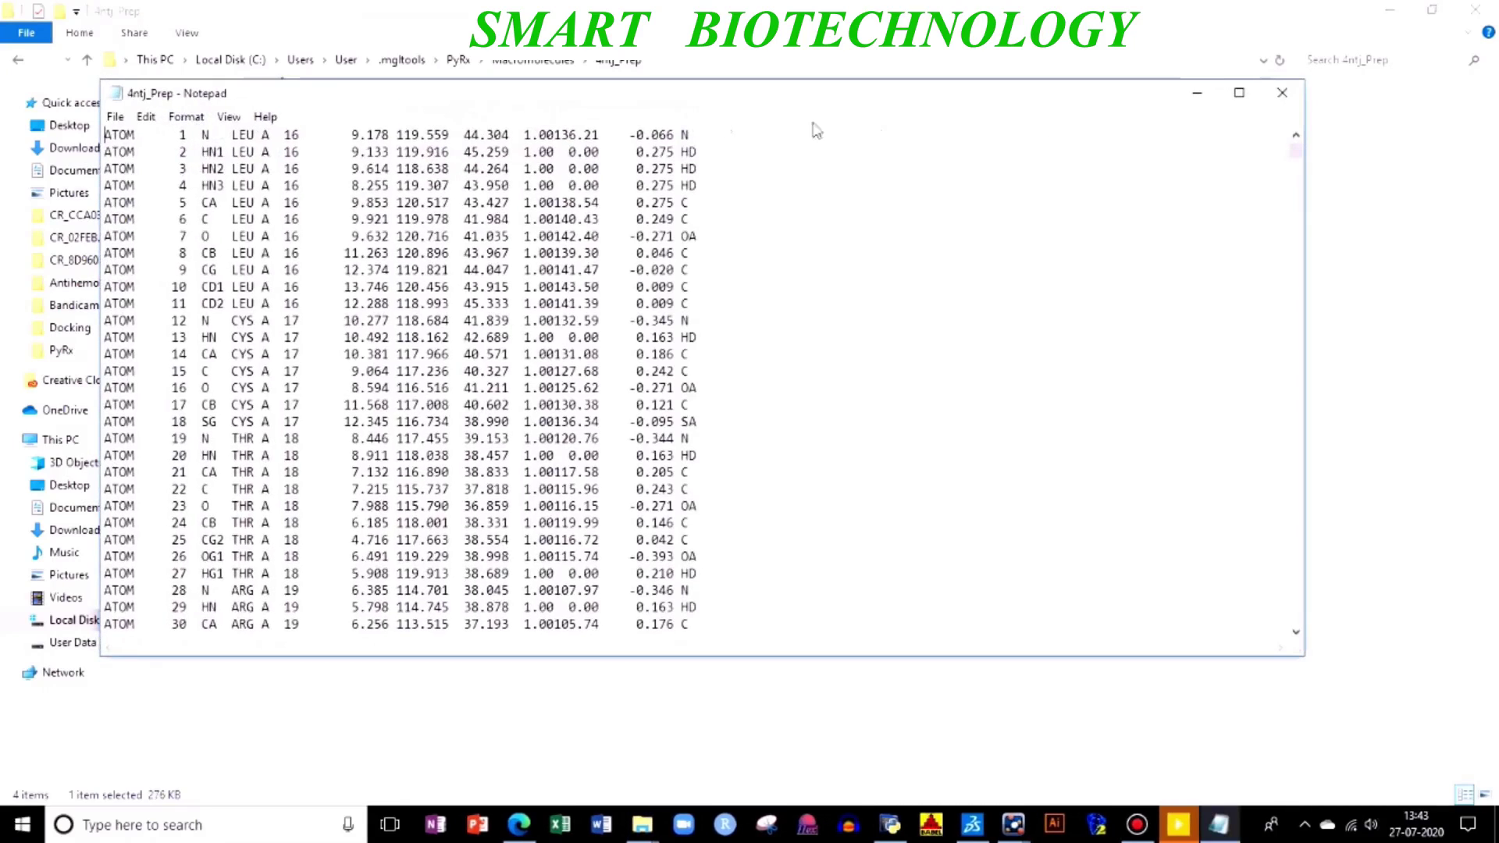
click(1281, 92)
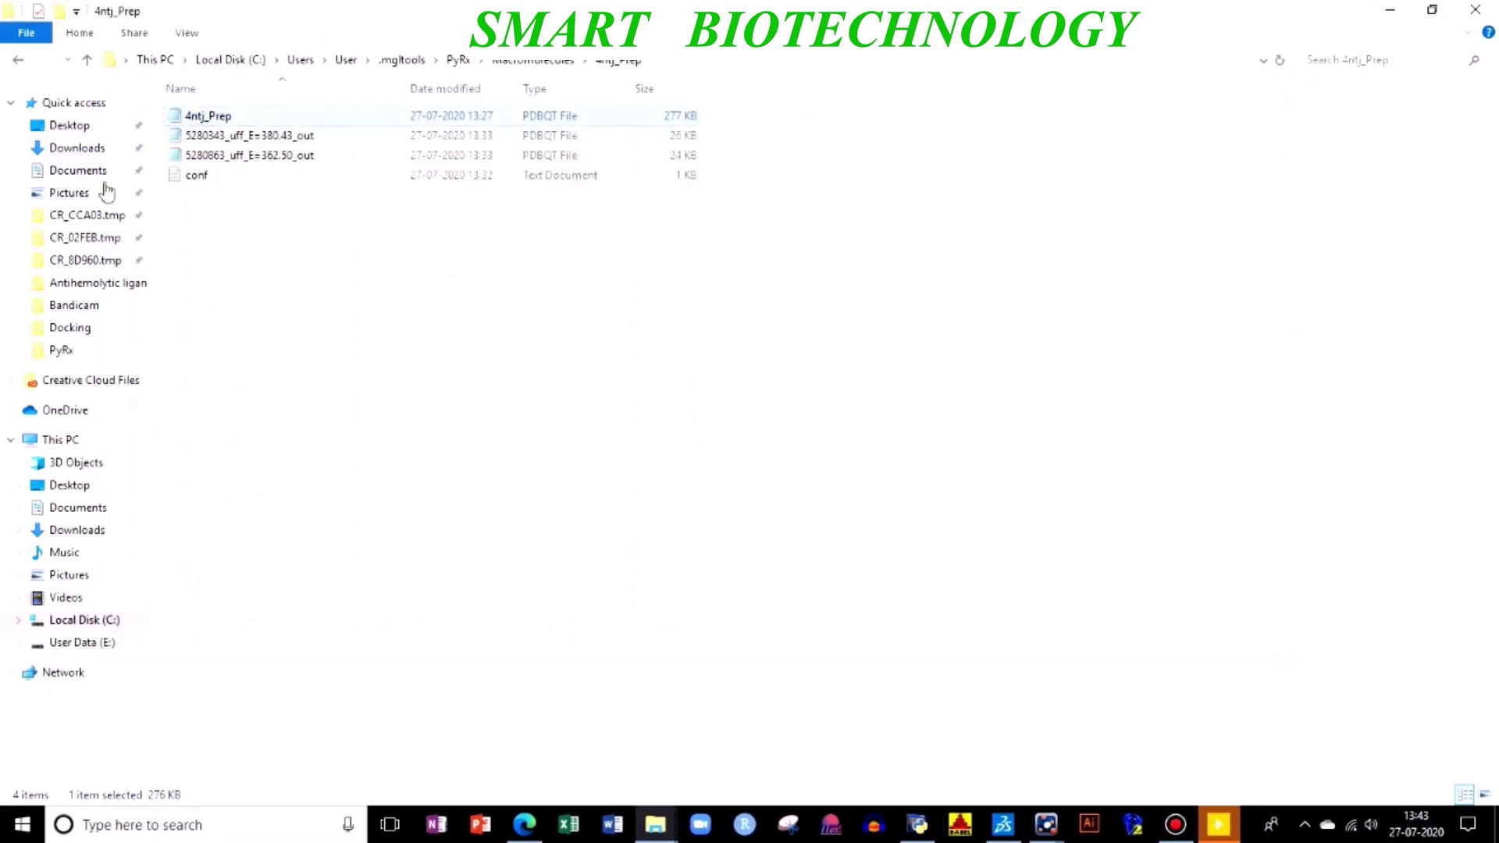
click(245, 157)
double_click(245, 157)
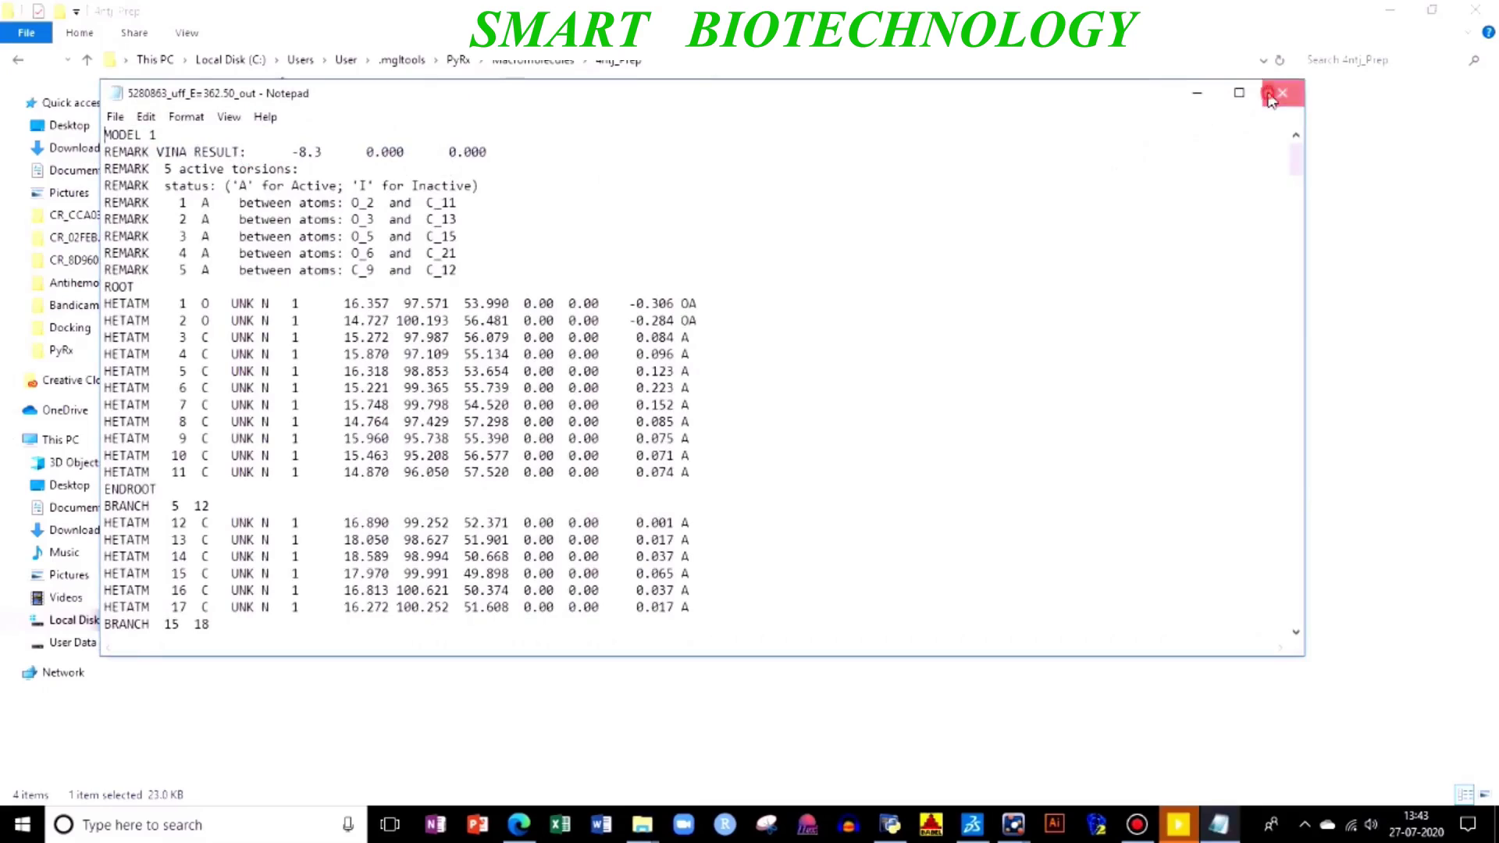
click(1269, 94)
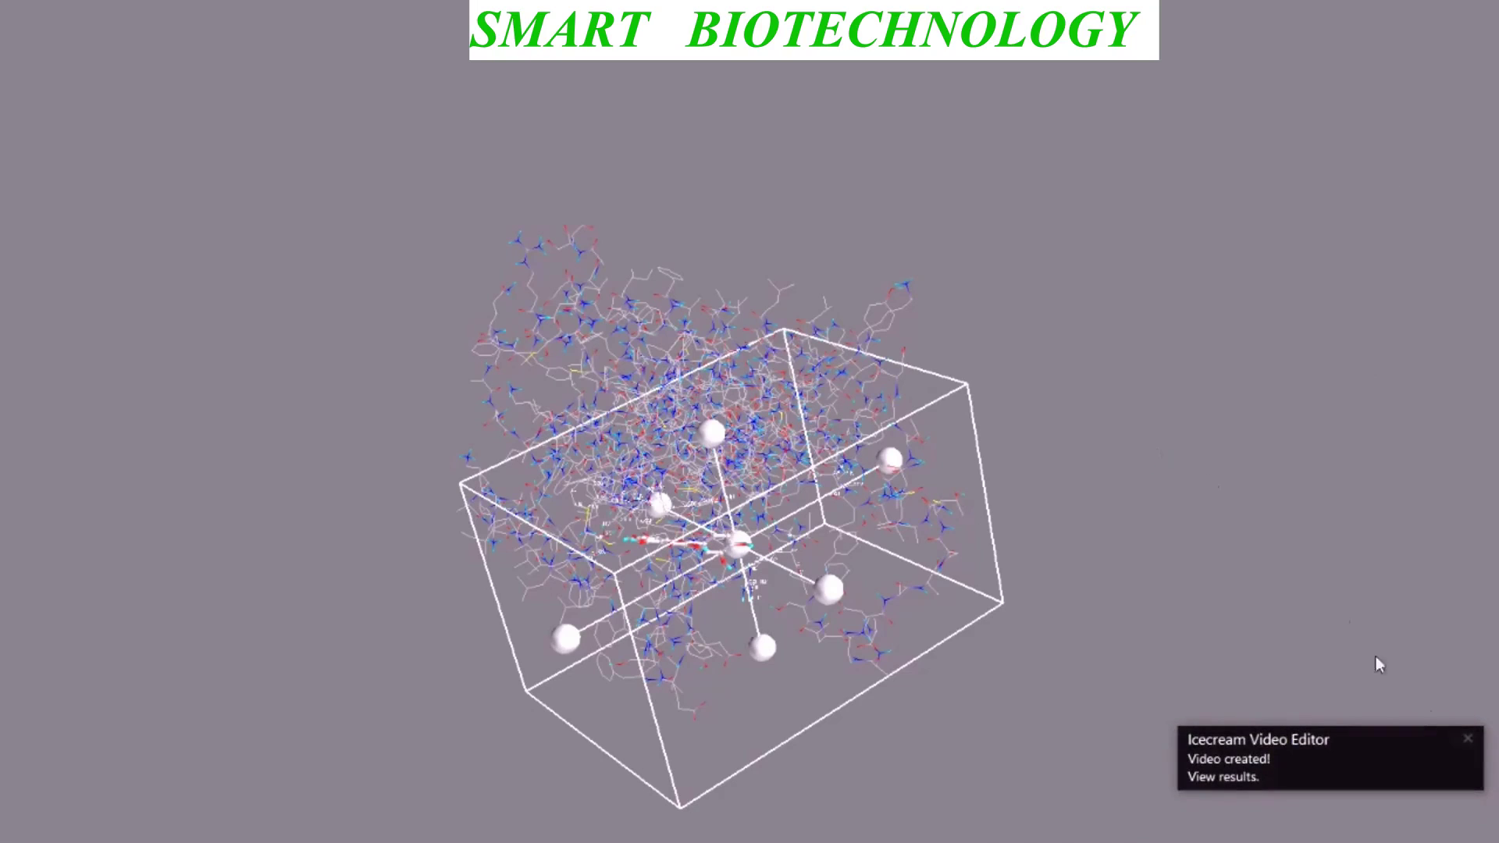
Close the notification toast to reveal the 3D scene with the docked ligand in the search box.
click(1466, 738)
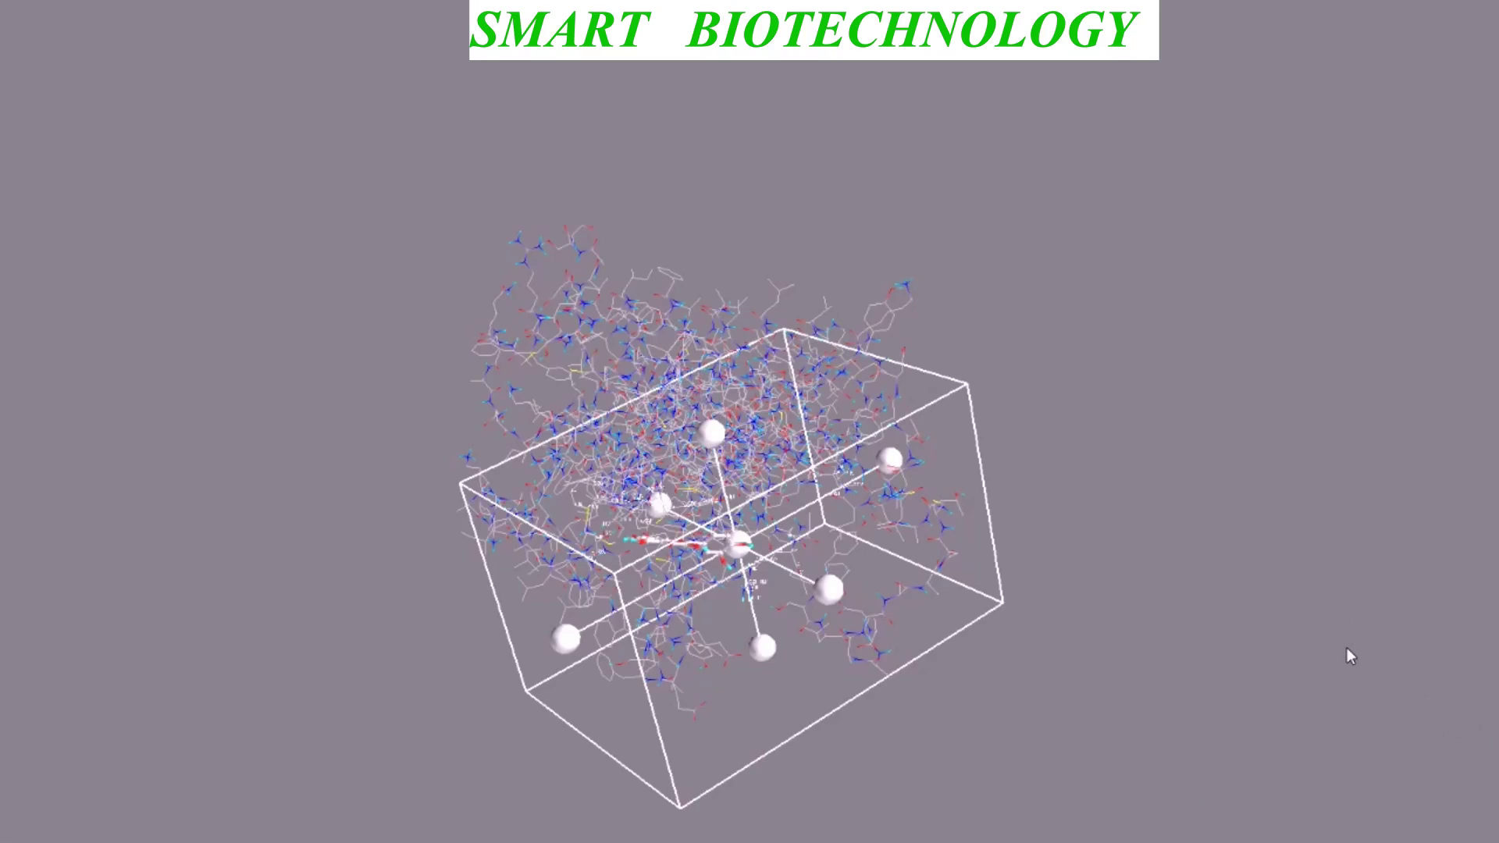